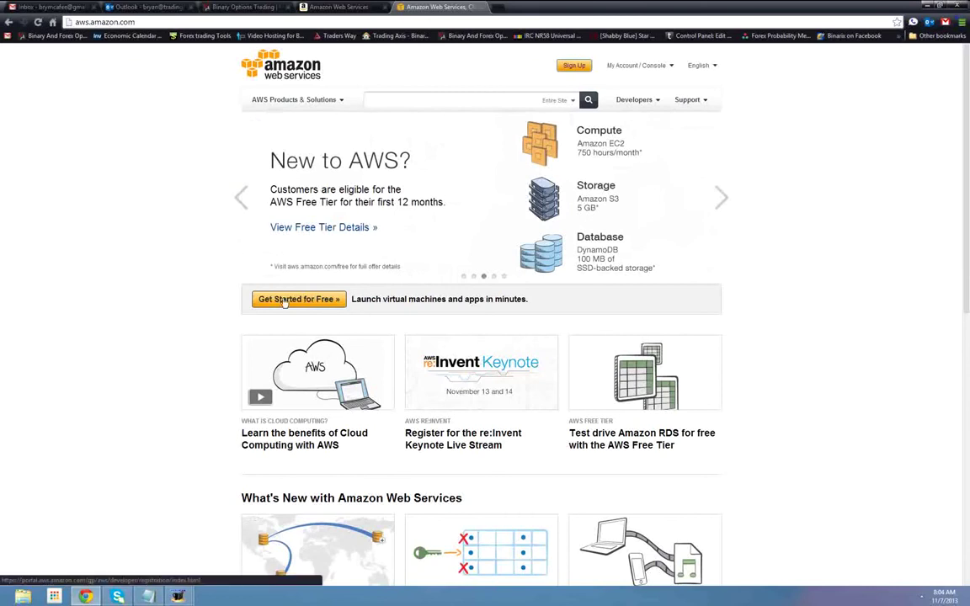
{"action": "left_click", "coordinate": [285, 300]}
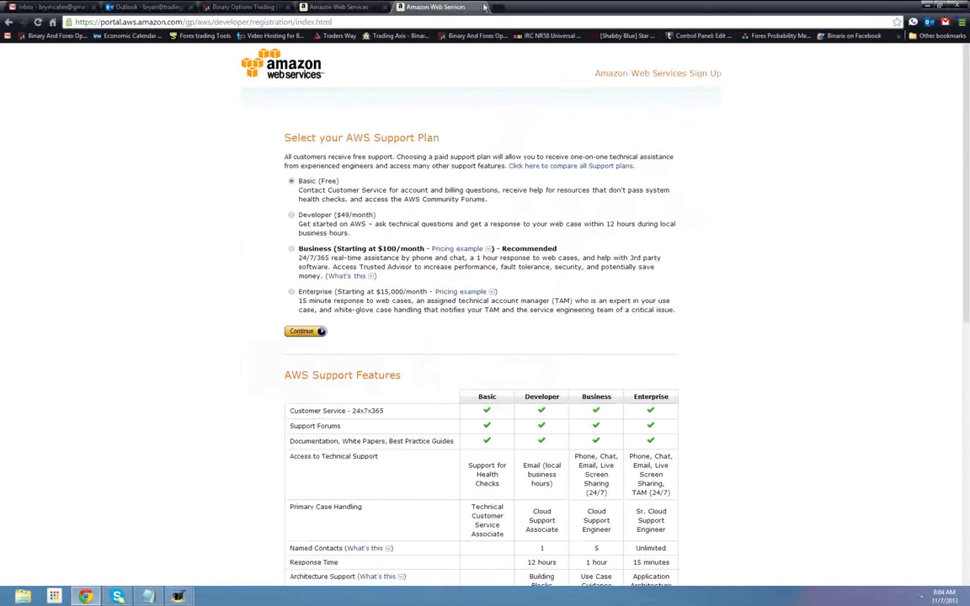
{"action": "left_click", "coordinate": [10, 22]}
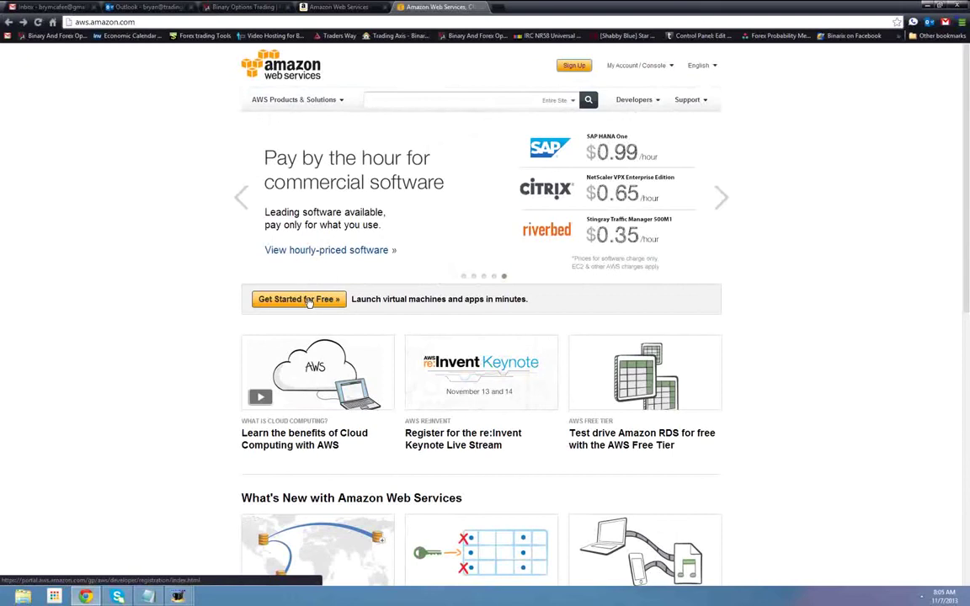
{"action": "left_click", "coordinate": [482, 7]}
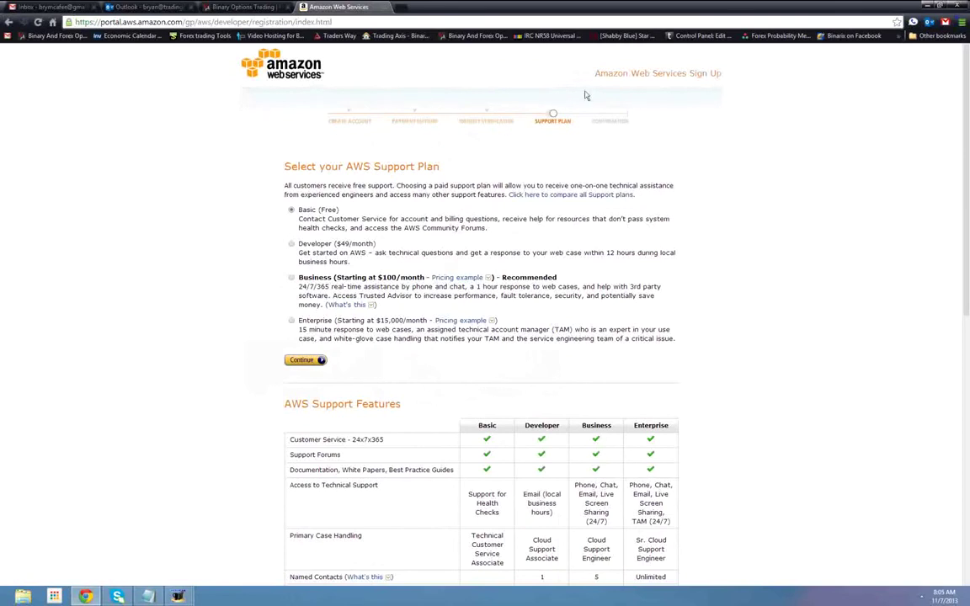
Step: Submit the Basic (Free) support plan and open the AWS Management Console page from the confirmation
{"action": "left_click", "coordinate": [291, 210]}
{"action": "left_click", "coordinate": [305, 361]}
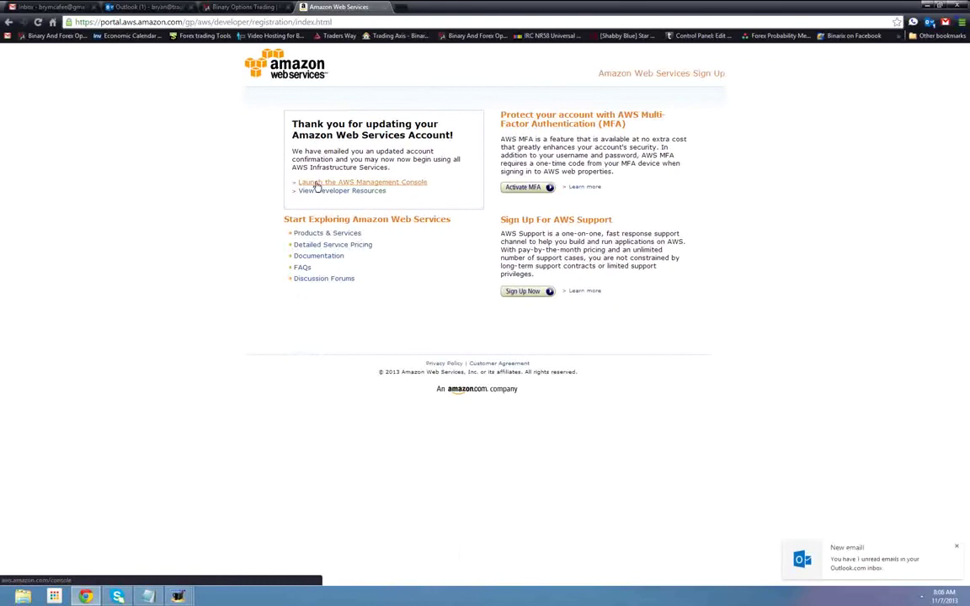
{"action": "left_click", "coordinate": [317, 182]}
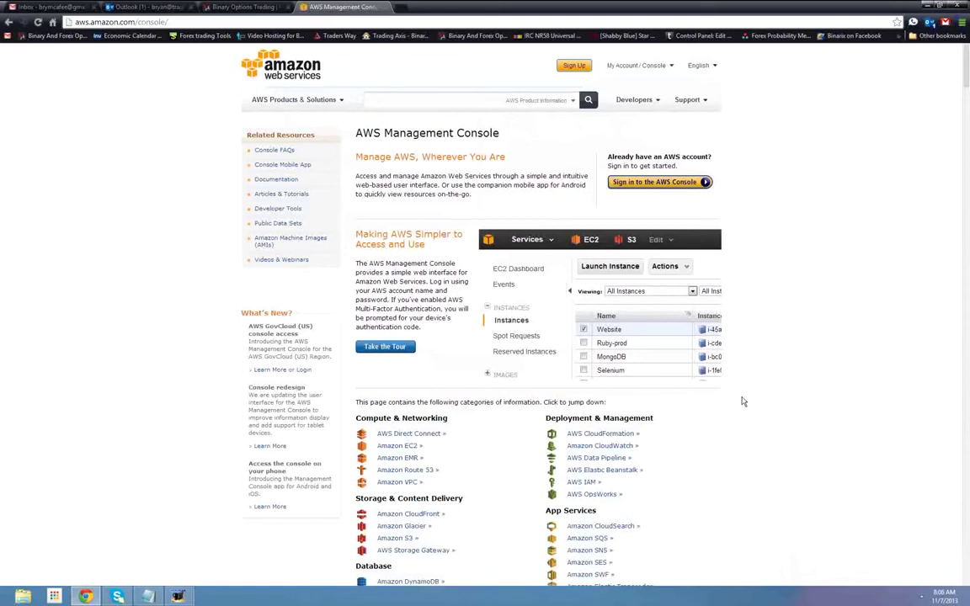
Step: Go to the AWS Management Console from the account options and sign in as a returning user with the account password
{"action": "left_click", "coordinate": [394, 449]}
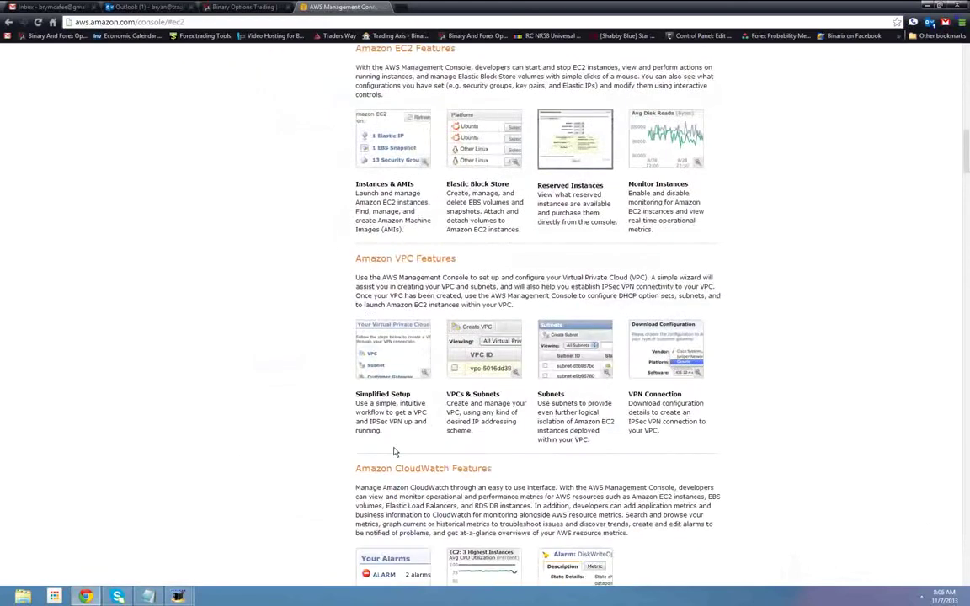
{"action": "scroll", "coordinate": [336, 337], "scroll_direction": "up", "scroll_amount": 15}
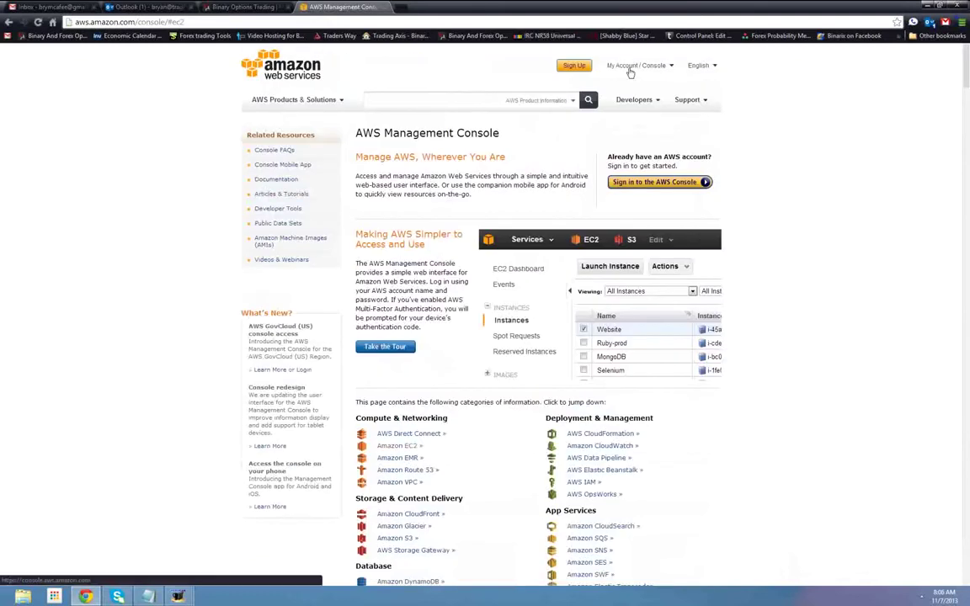
{"action": "mouse_move", "coordinate": [630, 73]}
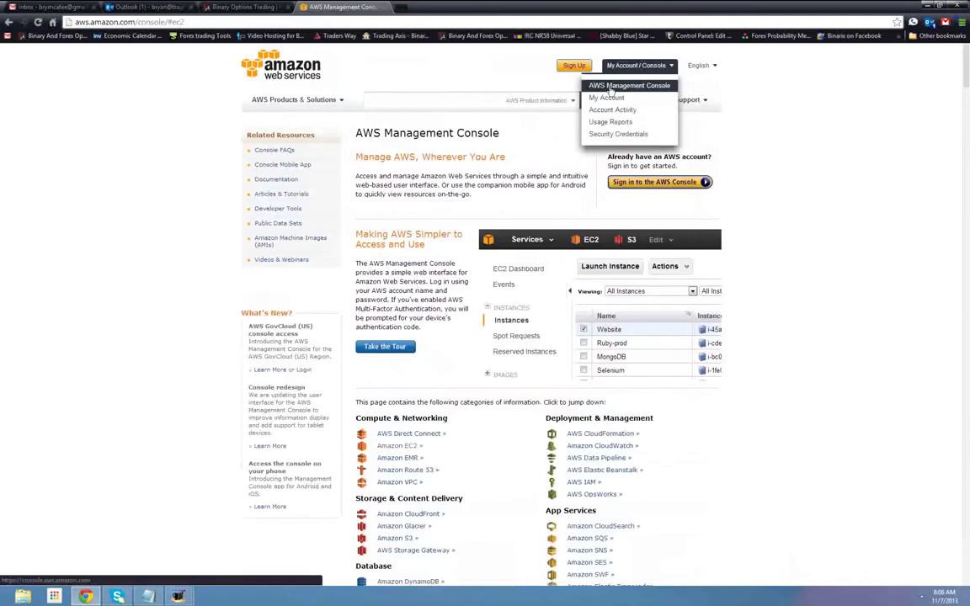
{"action": "left_click", "coordinate": [612, 86]}
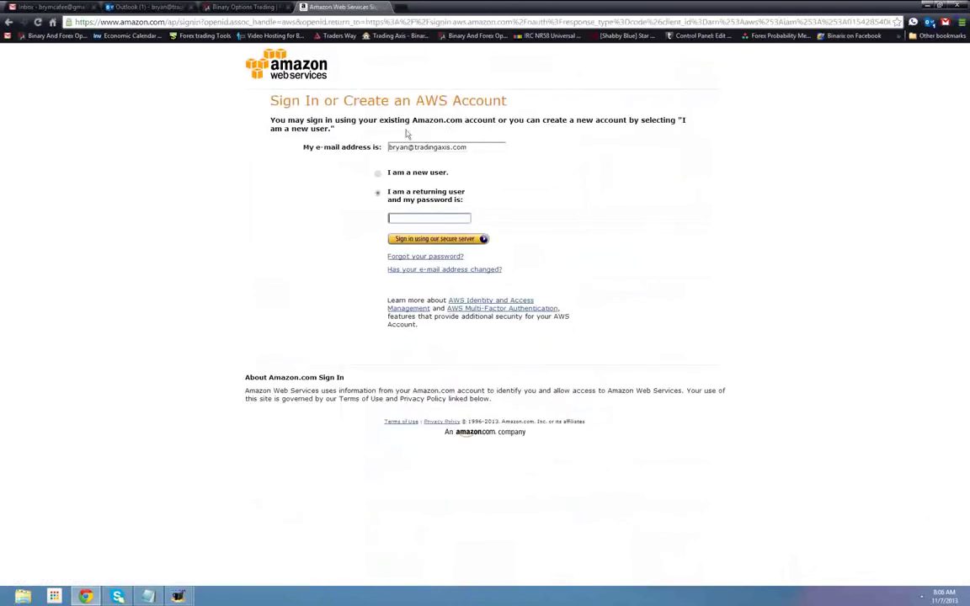
{"action": "type", "text": "********"}
{"action": "key", "text": "Return"}
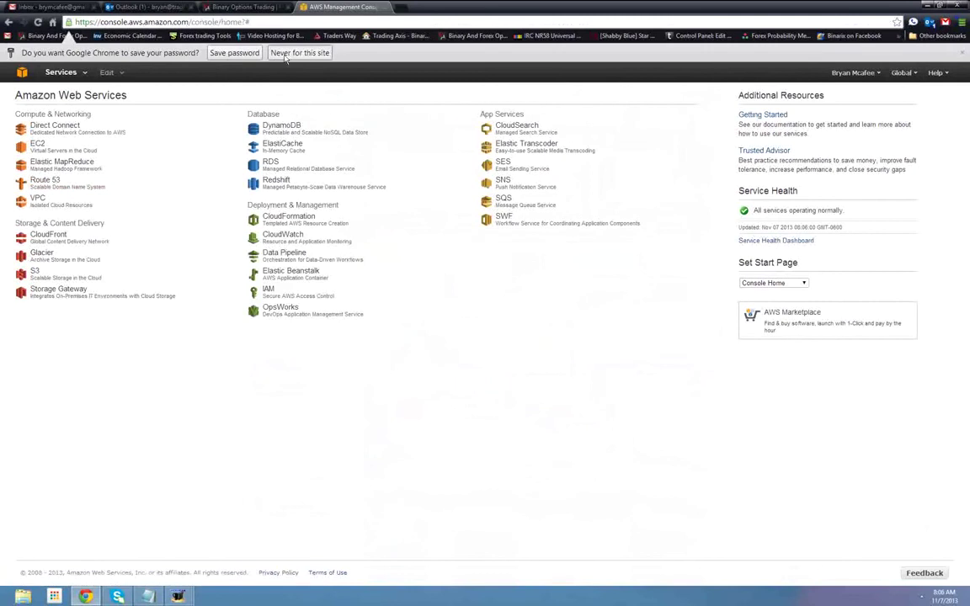
{"action": "left_click", "coordinate": [250, 54]}
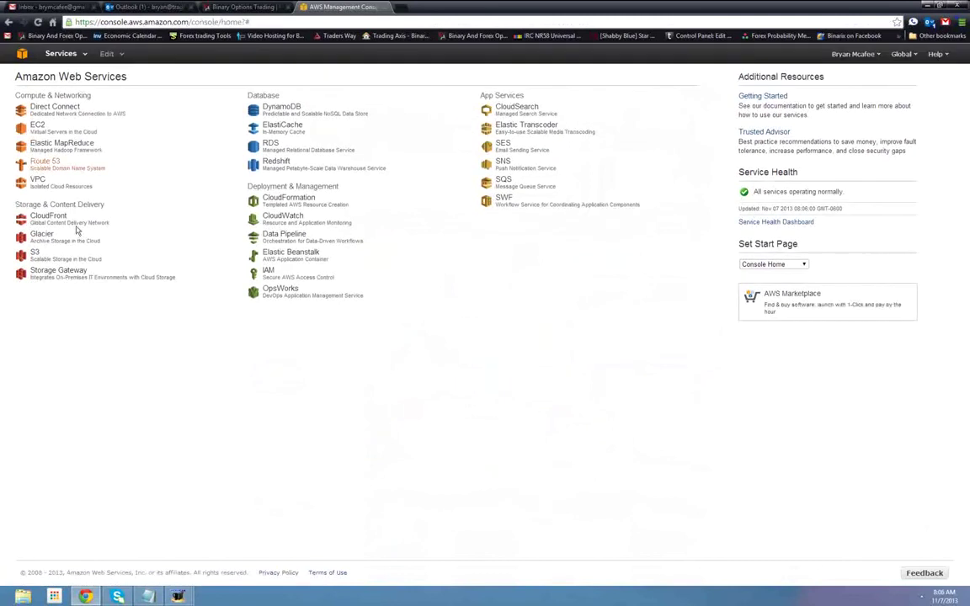
Step: Start a new EC2 instance, restrict the images to the free tier, and select Microsoft Windows Server 2008 R2 Base
{"action": "left_click", "coordinate": [37, 127]}
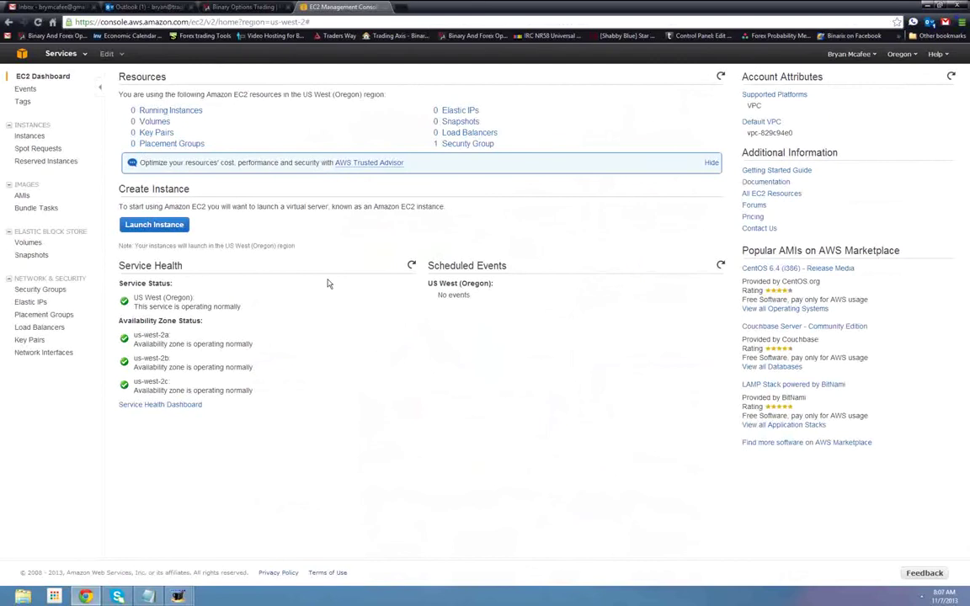
{"action": "left_click", "coordinate": [153, 225]}
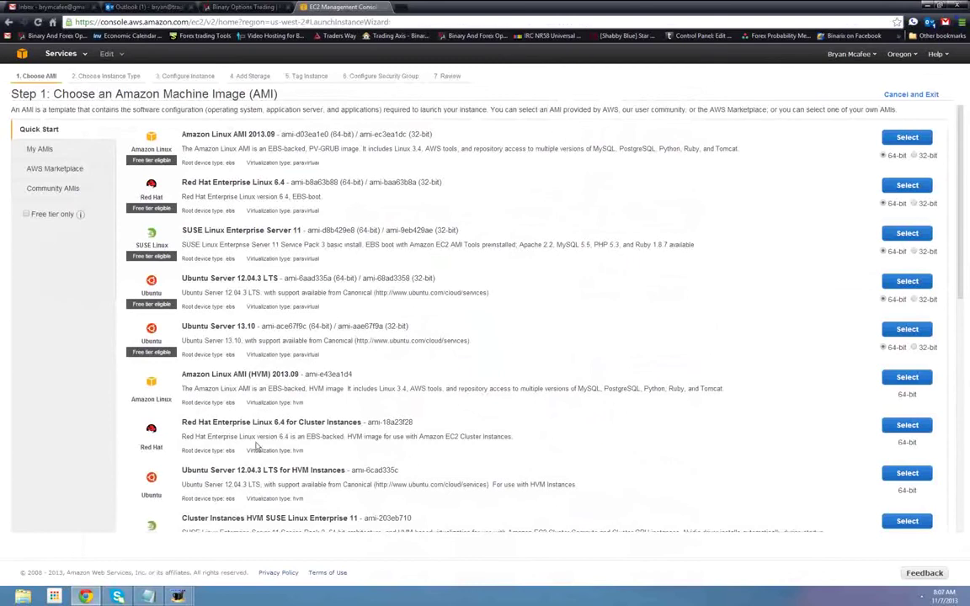
{"action": "left_click", "coordinate": [26, 215]}
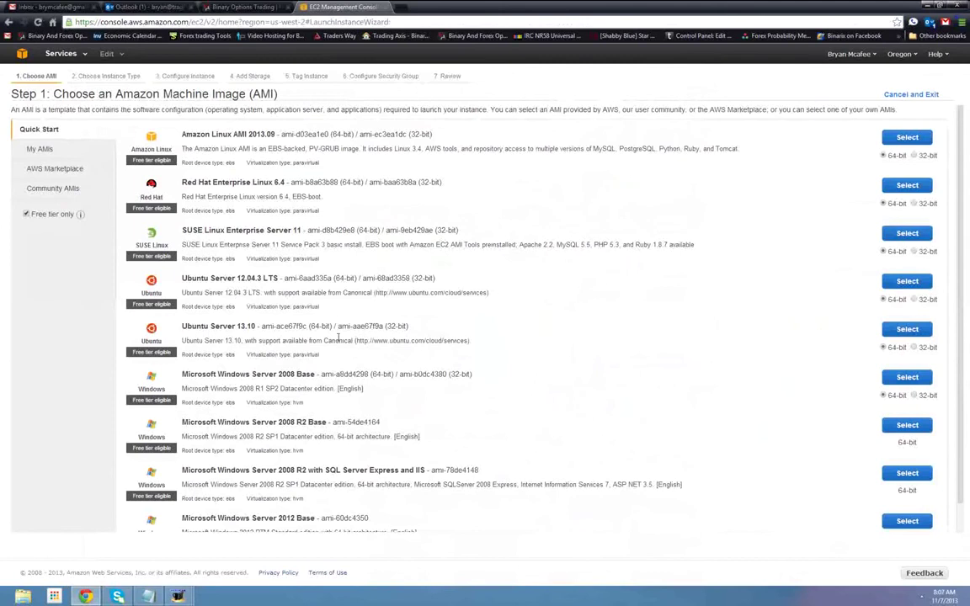
{"action": "scroll", "coordinate": [339, 337], "scroll_direction": "down", "scroll_amount": 1}
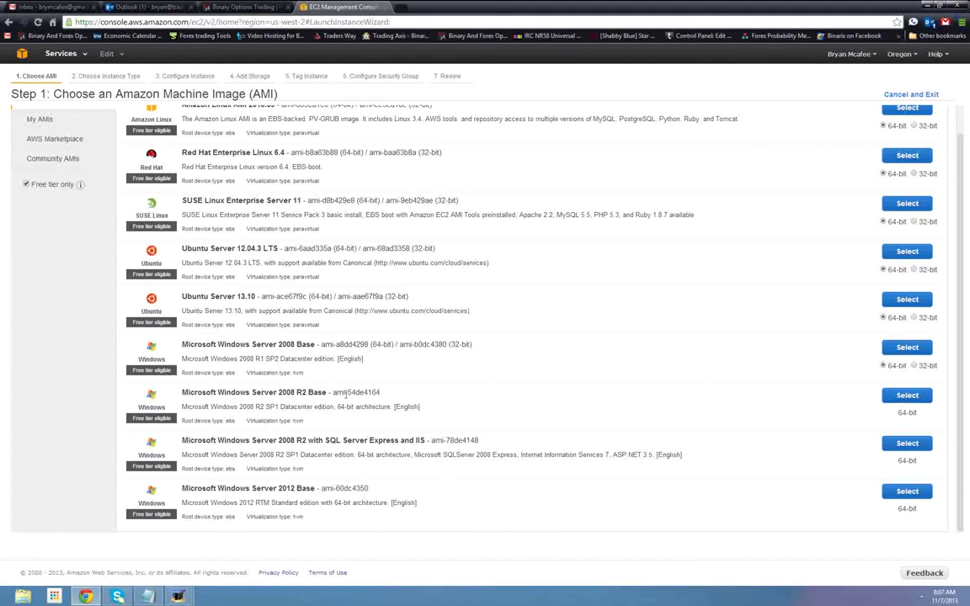
{"action": "left_click", "coordinate": [906, 395]}
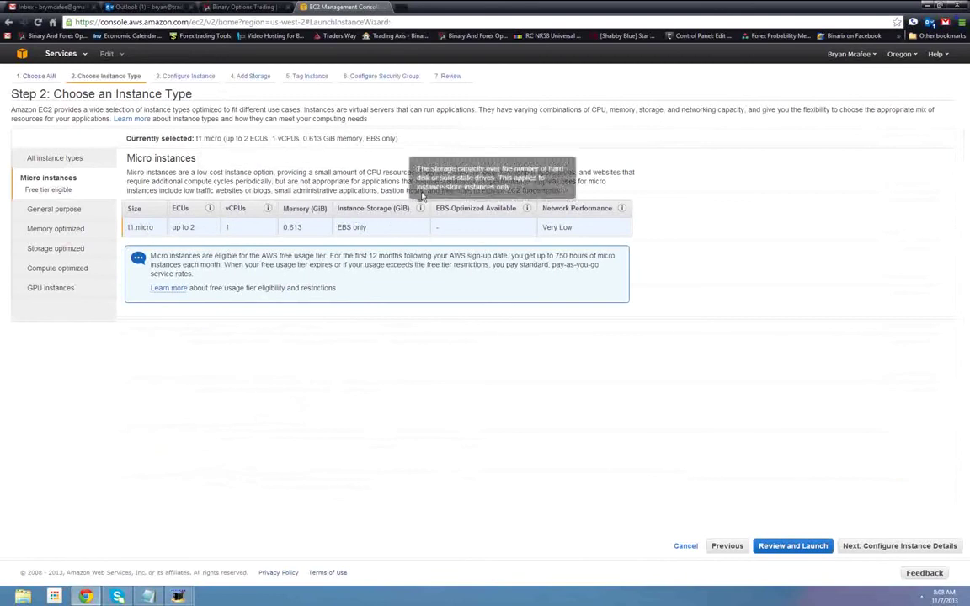
Step: Proceed through review to launch the micro instance and choose to create a new key pair named FREE MT4 VPS
{"action": "left_click", "coordinate": [789, 546]}
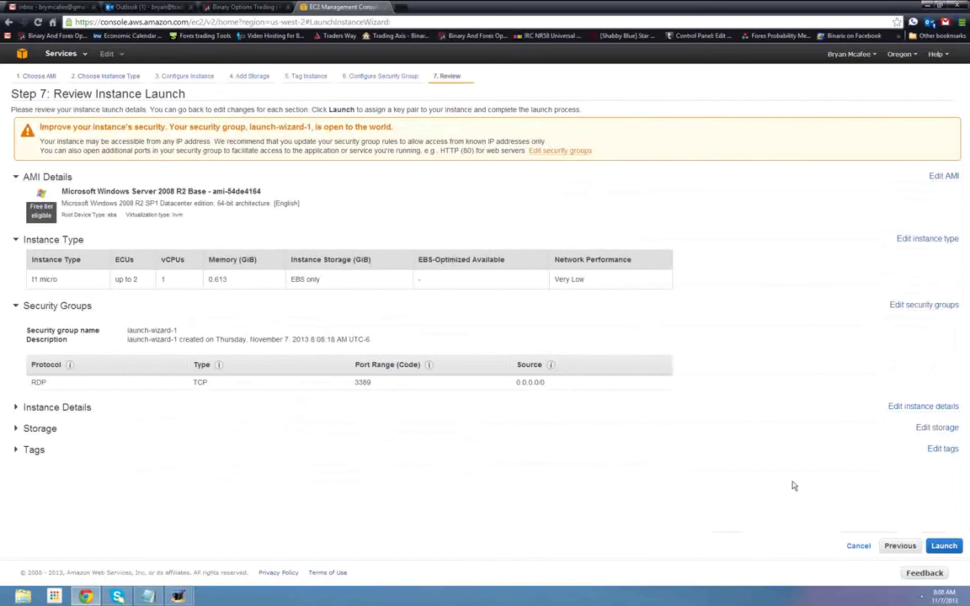
{"action": "left_click", "coordinate": [946, 547]}
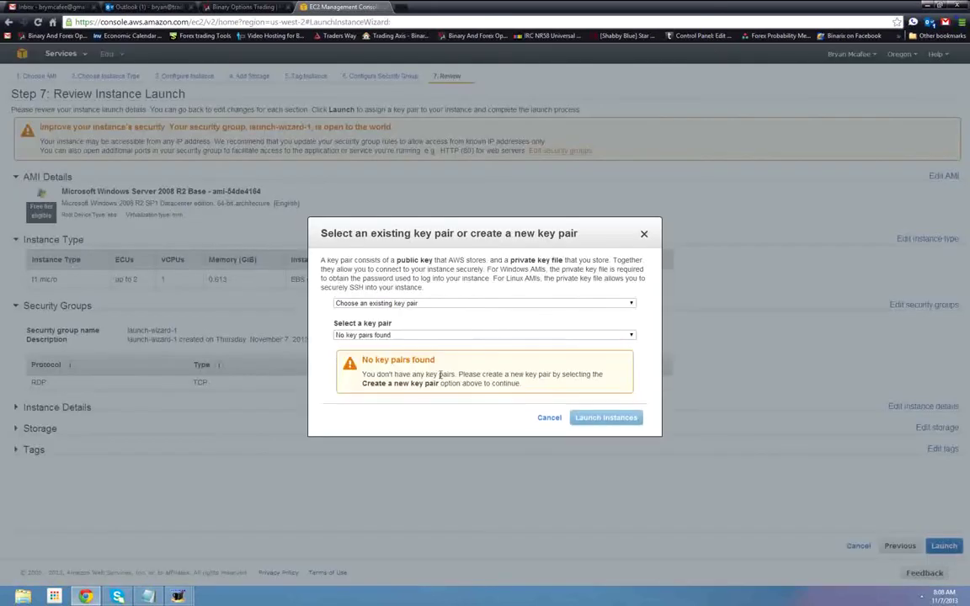
{"action": "left_click", "coordinate": [632, 304]}
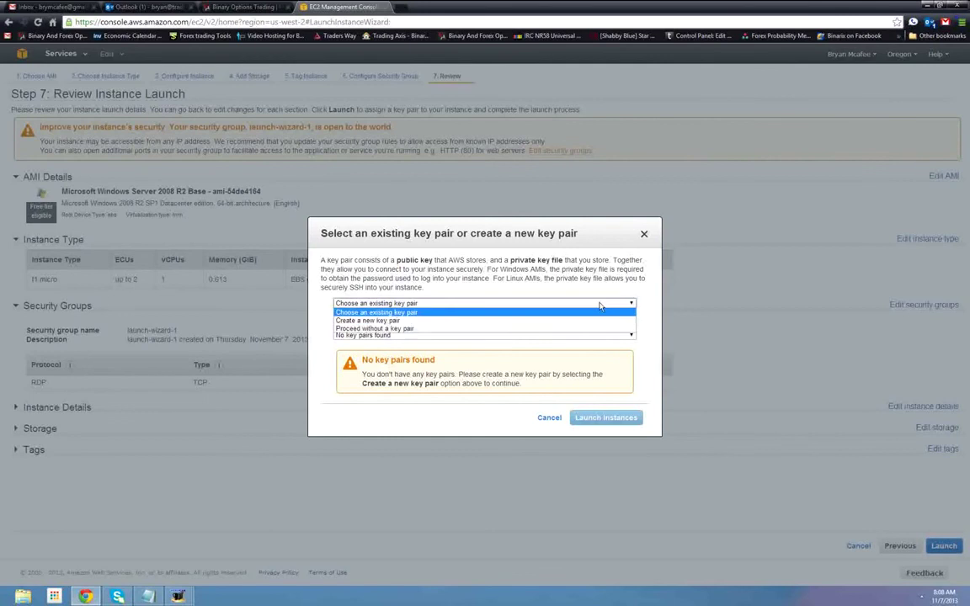
{"action": "left_click", "coordinate": [388, 322]}
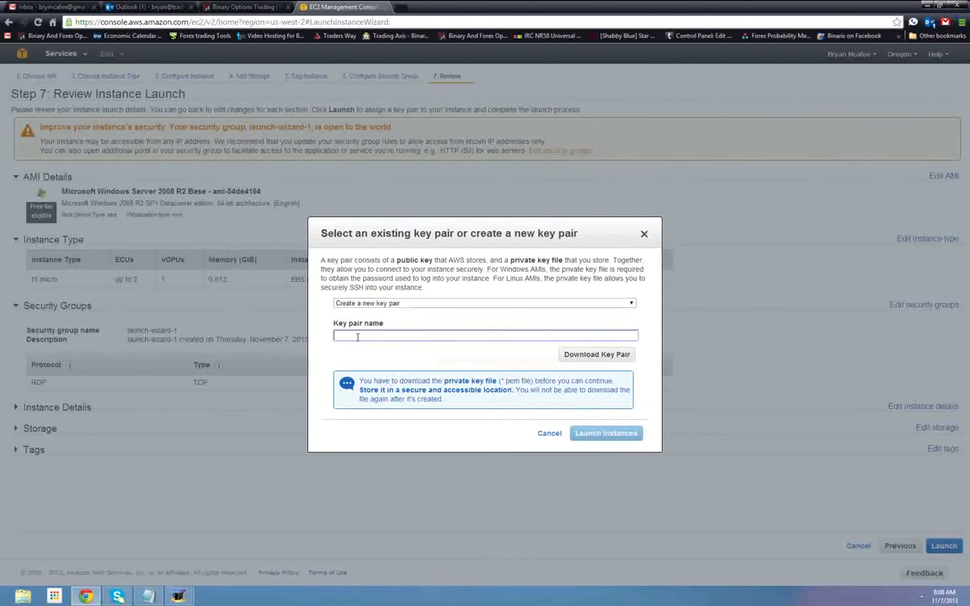
{"action": "type", "text": "FR"}
{"action": "type", "text": "EE"}
{"action": "type", "text": " NT4"}
{"action": "type", "text": " VPS"}
Step: Download the key pair and save the PEM file to the Desktop as FREEMT4VPS
{"action": "left_click", "coordinate": [589, 354]}
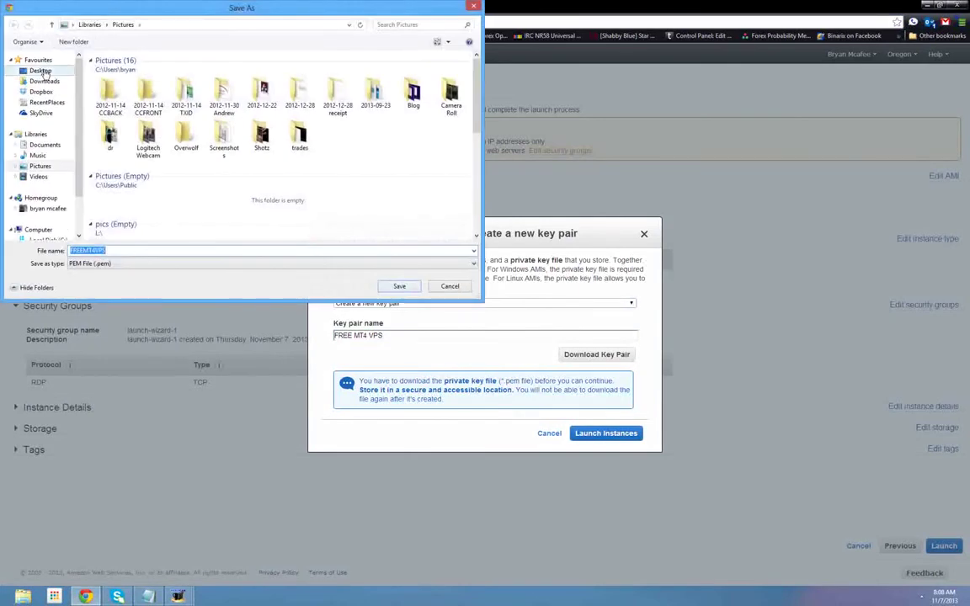
{"action": "left_click", "coordinate": [45, 73]}
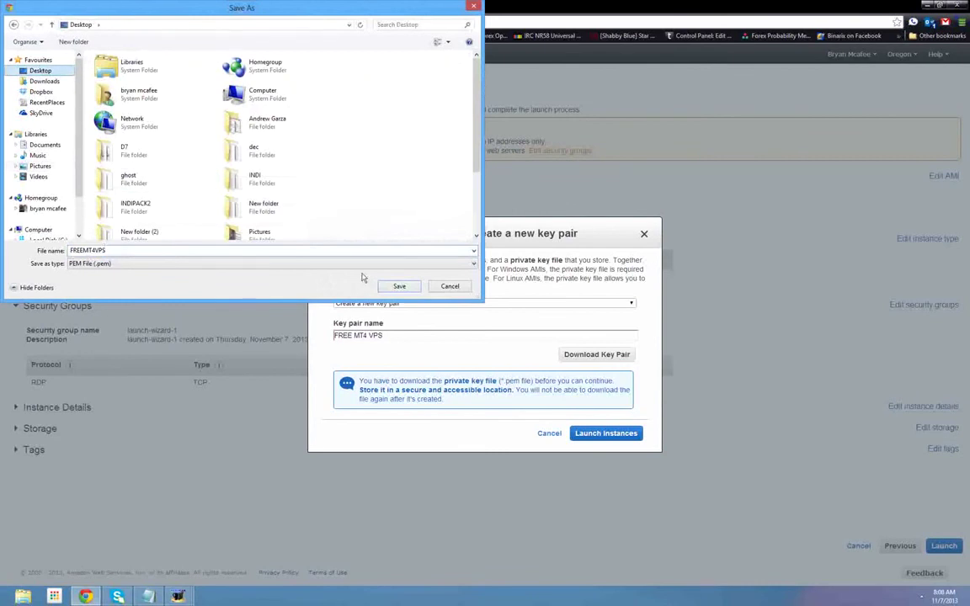
{"action": "left_click", "coordinate": [397, 286]}
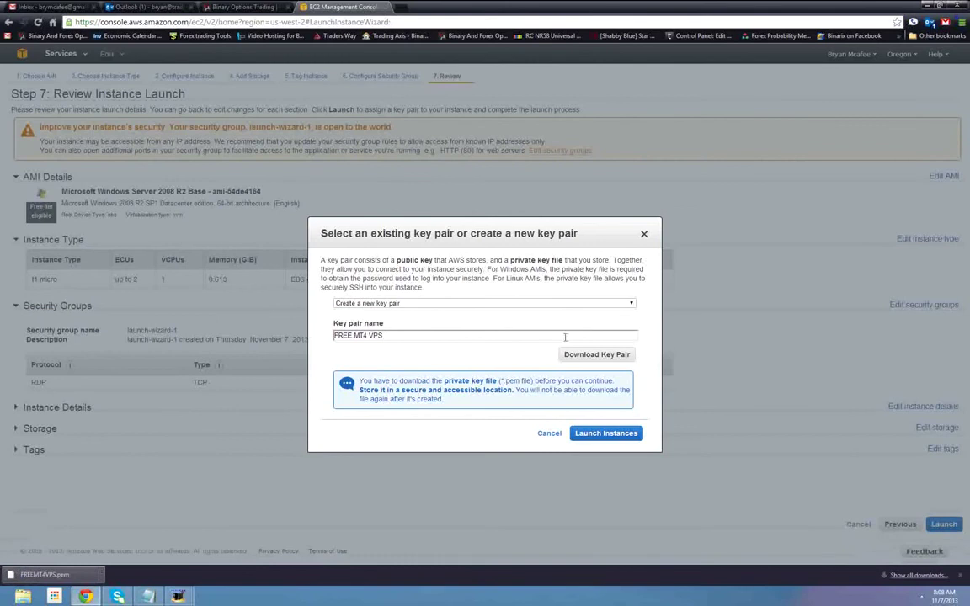
Step: Launch the instance, retrying the failed launch tasks, and show it in the list of instances
{"action": "left_click", "coordinate": [602, 434]}
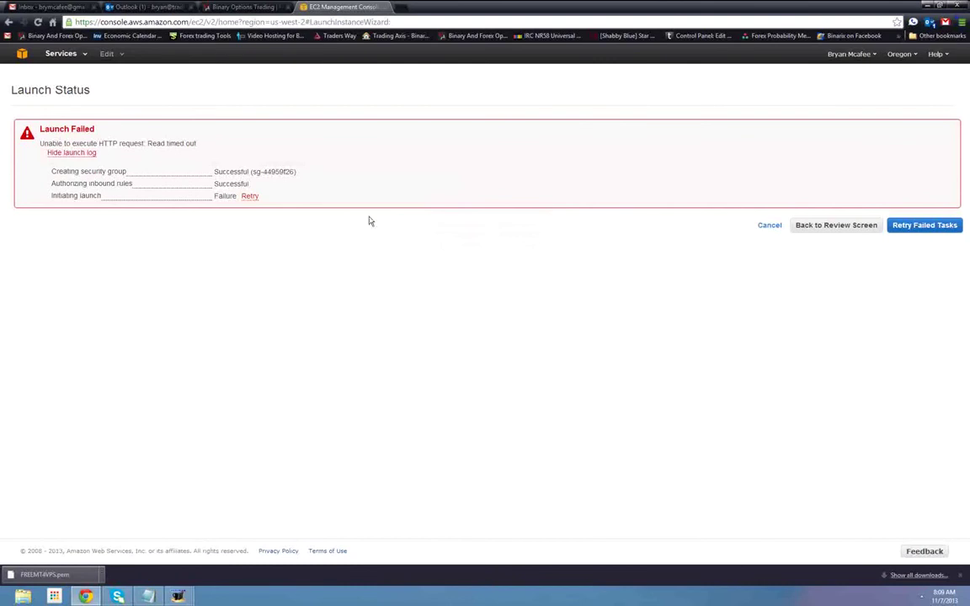
{"action": "left_click", "coordinate": [915, 226]}
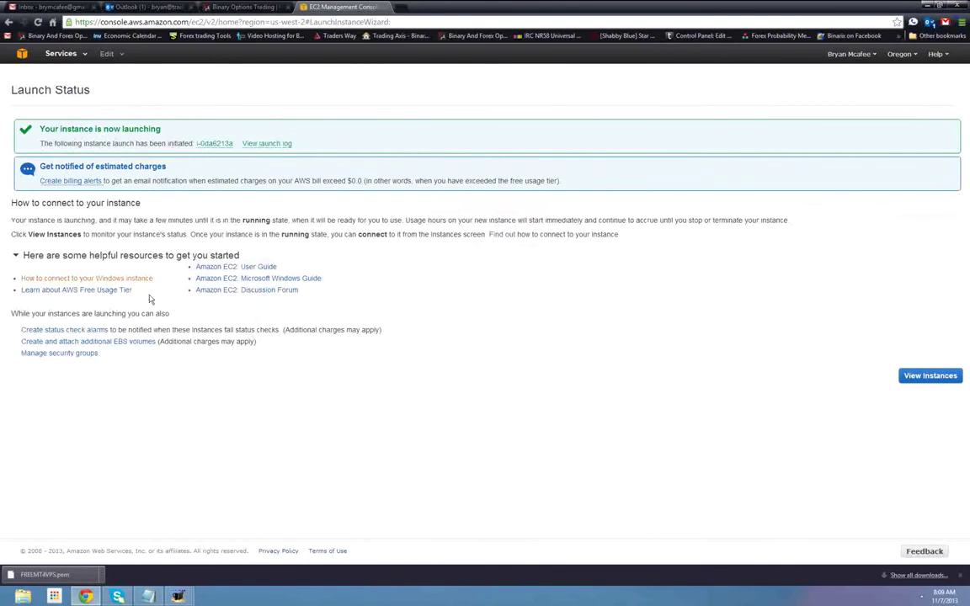
{"action": "left_click", "coordinate": [929, 376]}
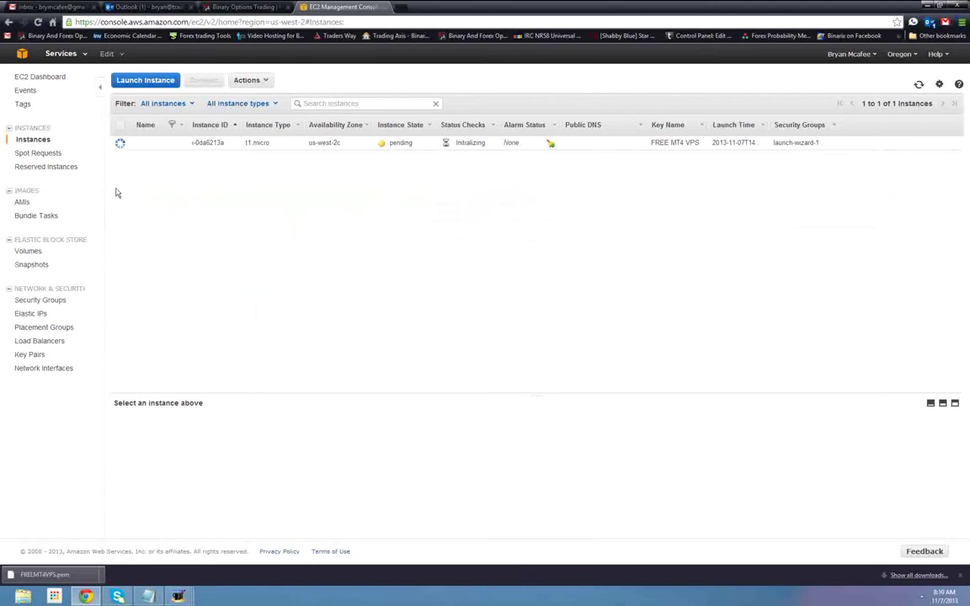
{"action": "left_click", "coordinate": [36, 78]}
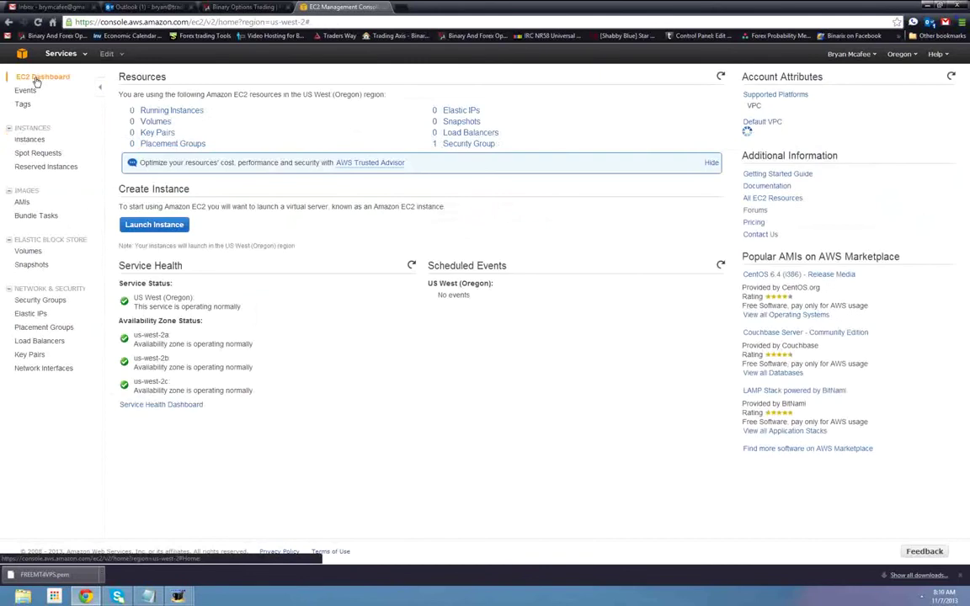
{"action": "left_click", "coordinate": [29, 141]}
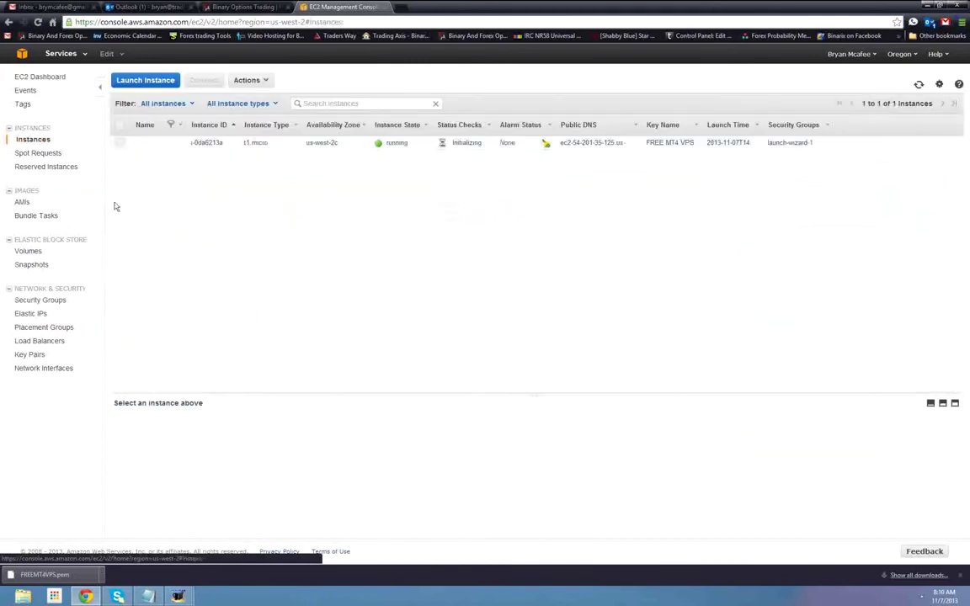
Step: Save the selected instance's Remote Desktop file to the Desktop and open its password retrieval form
{"action": "right_click", "coordinate": [199, 143]}
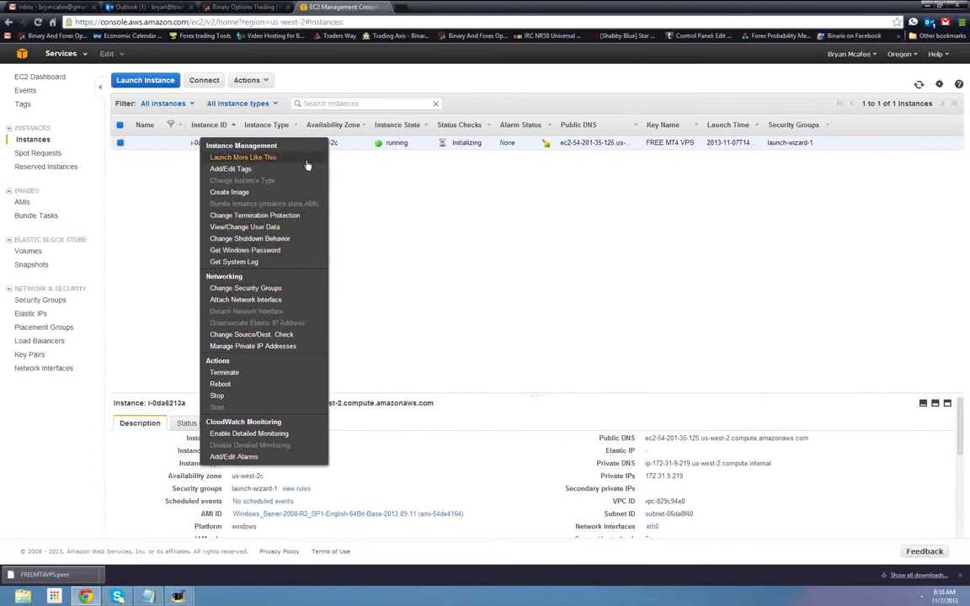
{"action": "left_click", "coordinate": [425, 220]}
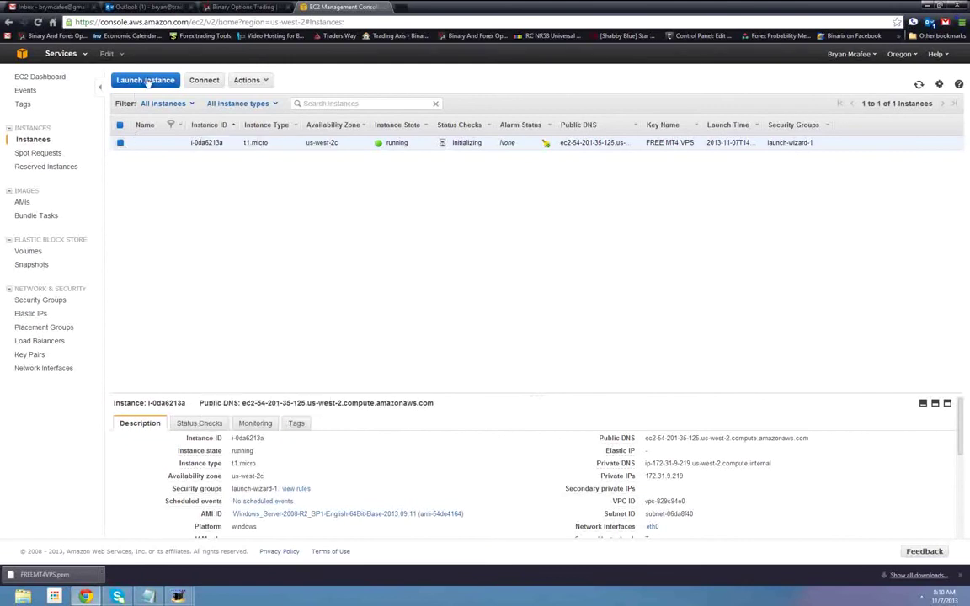
{"action": "left_click", "coordinate": [192, 80]}
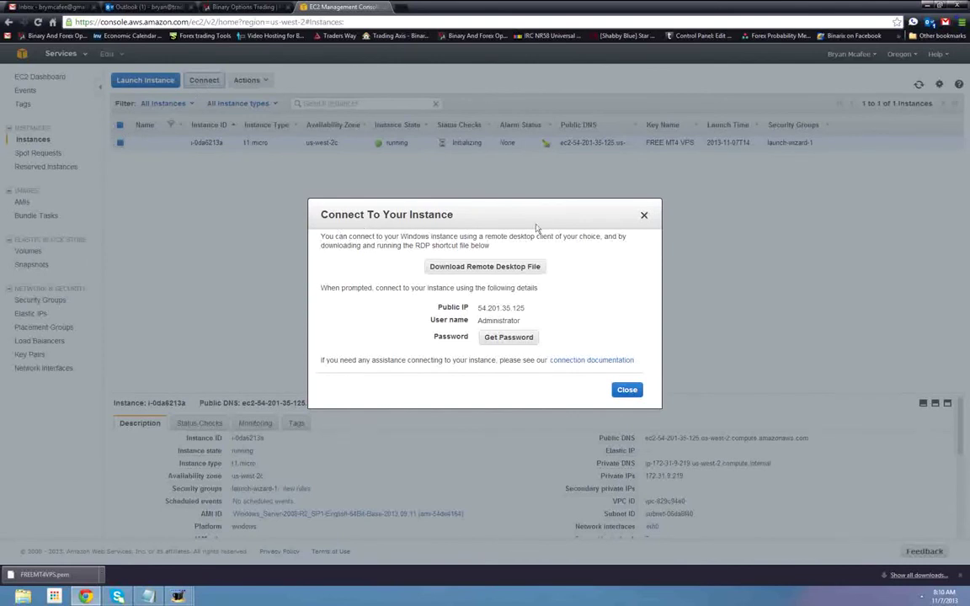
{"action": "left_click", "coordinate": [437, 269]}
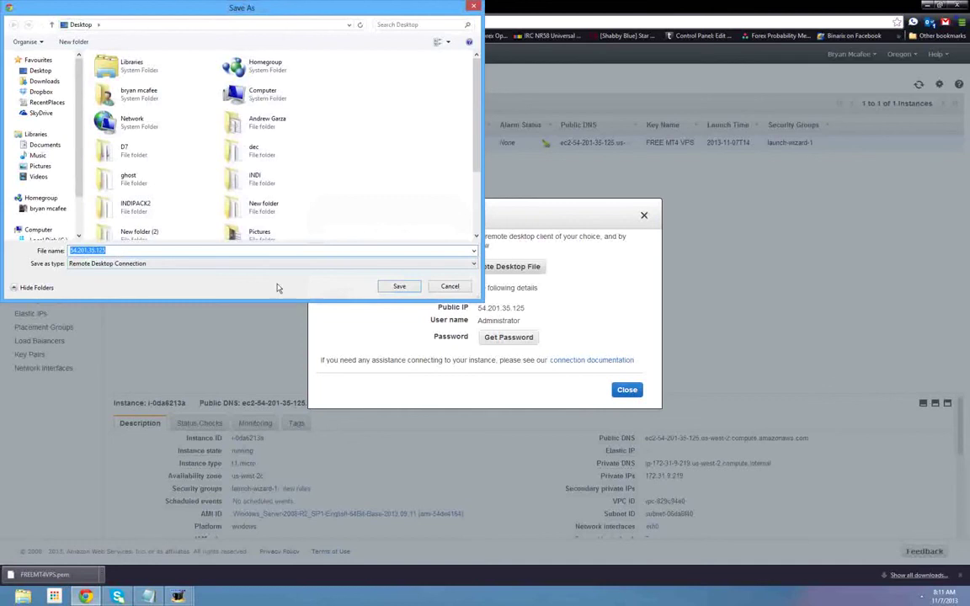
{"action": "left_click", "coordinate": [397, 287]}
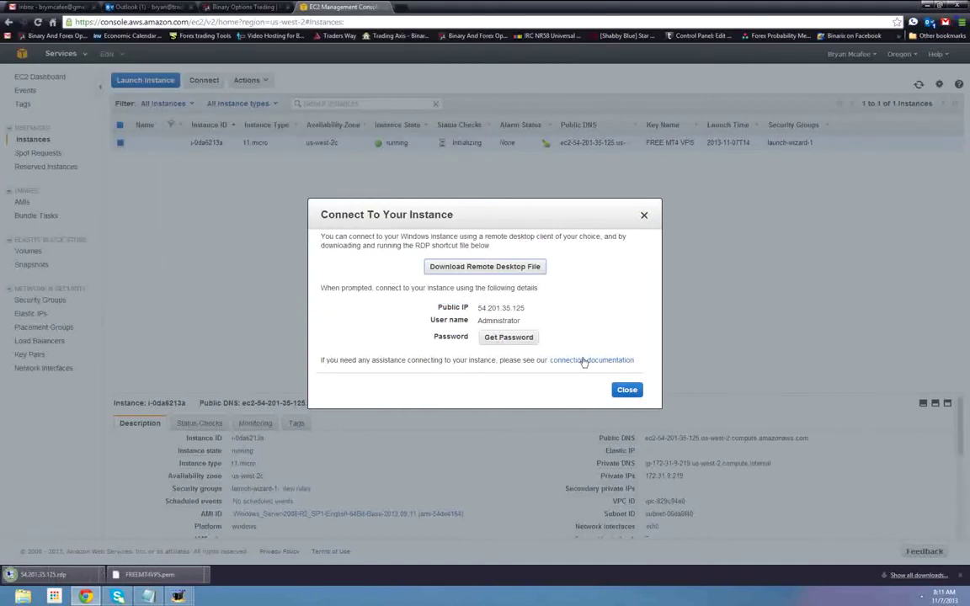
{"action": "left_click", "coordinate": [500, 340]}
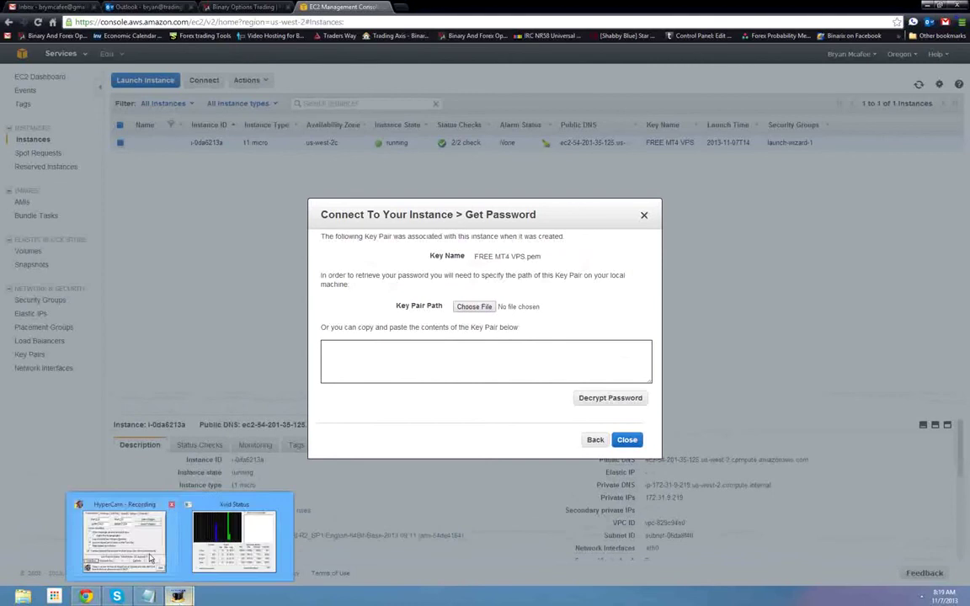
{"action": "left_click", "coordinate": [138, 502]}
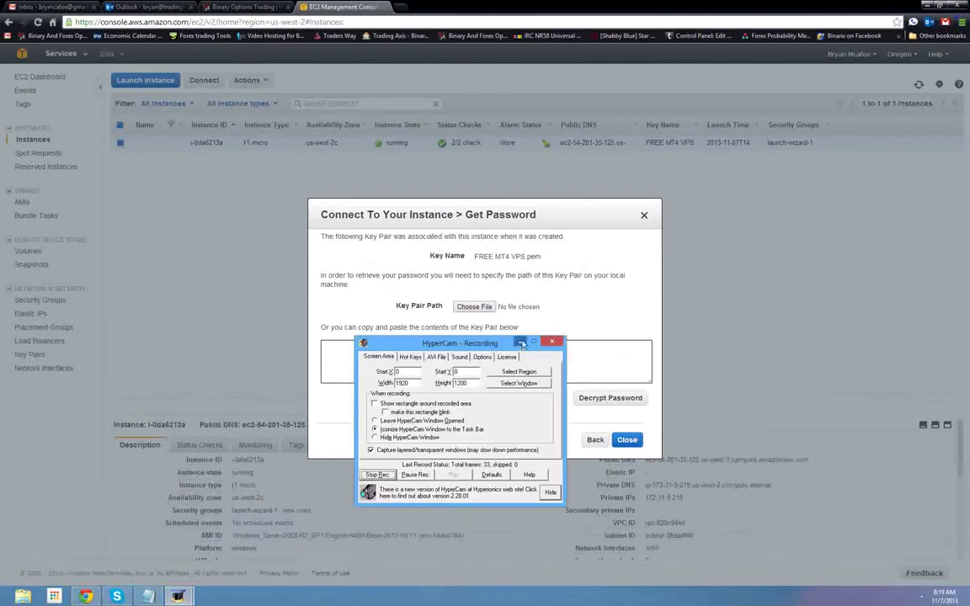
Step: Load the FREEMT4VPS.pem key pair file from the Desktop and decrypt the instance's password
{"action": "left_click", "coordinate": [520, 342]}
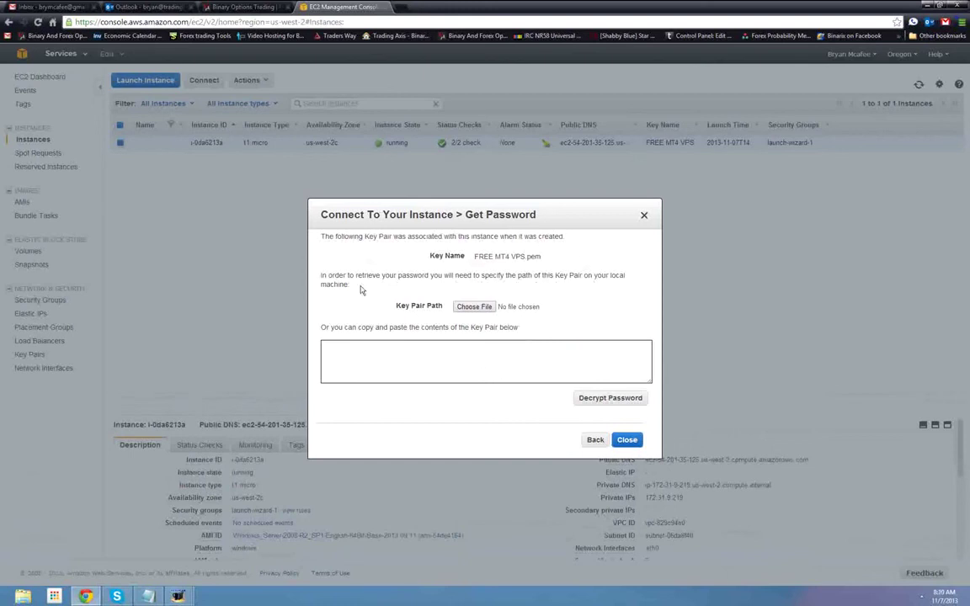
{"action": "left_click", "coordinate": [483, 308]}
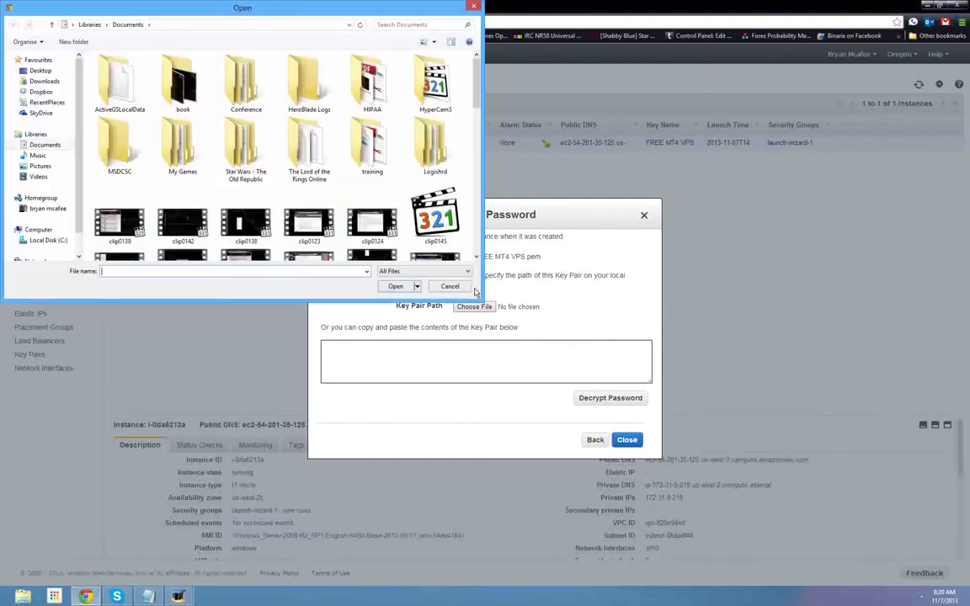
{"action": "left_click", "coordinate": [44, 71]}
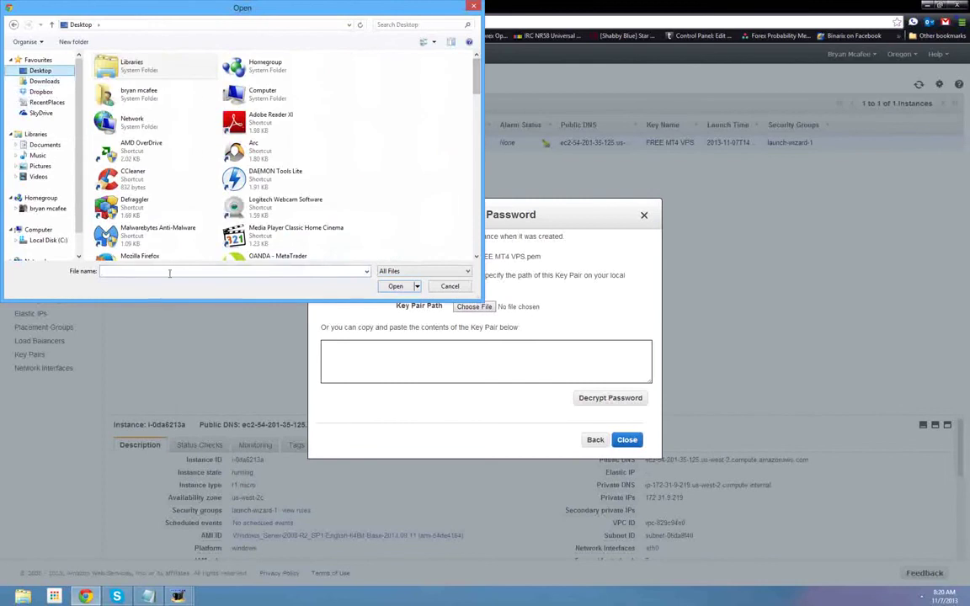
{"action": "type", "text": "fr"}
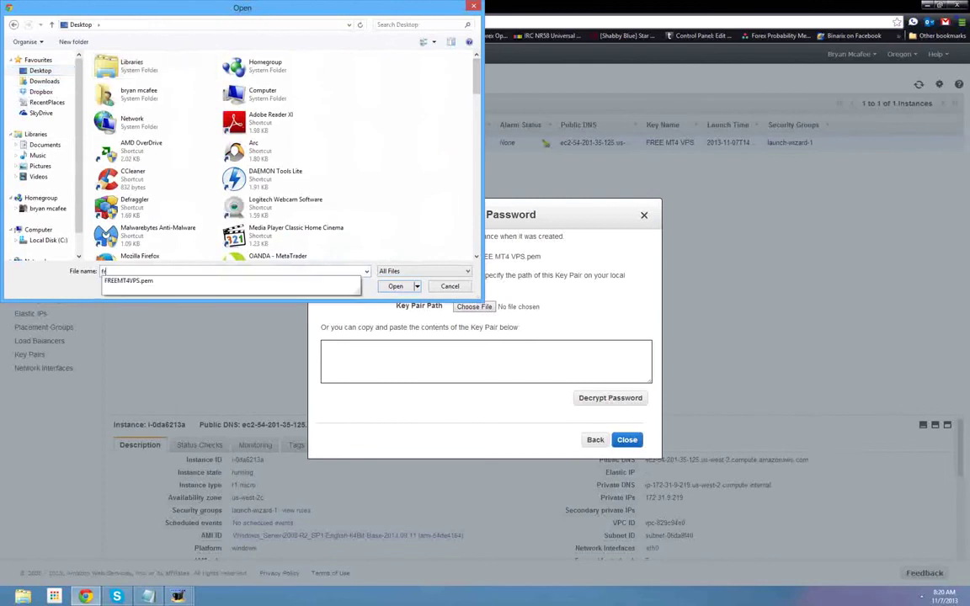
{"action": "left_click", "coordinate": [133, 284]}
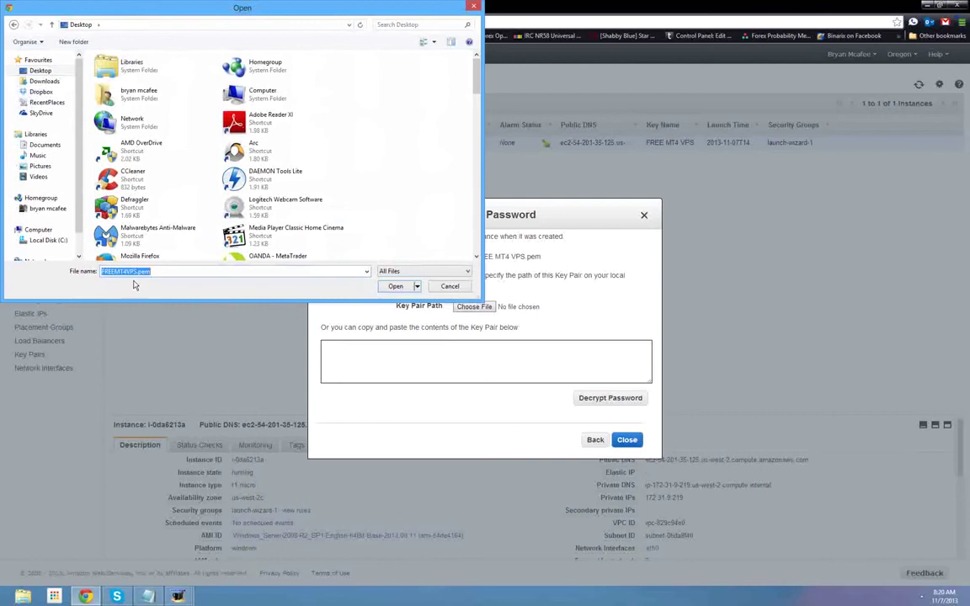
{"action": "left_click", "coordinate": [393, 287]}
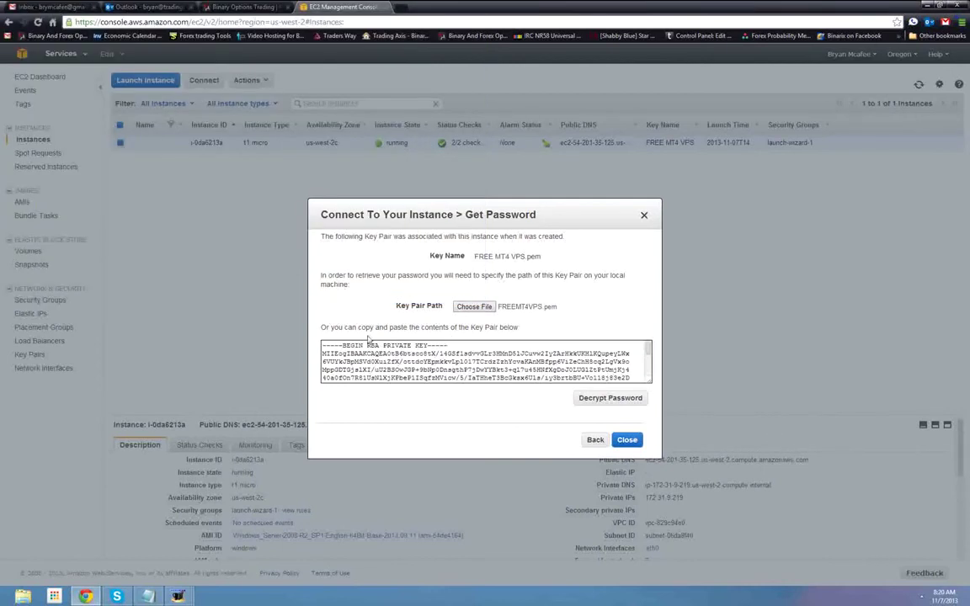
{"action": "left_click", "coordinate": [625, 400]}
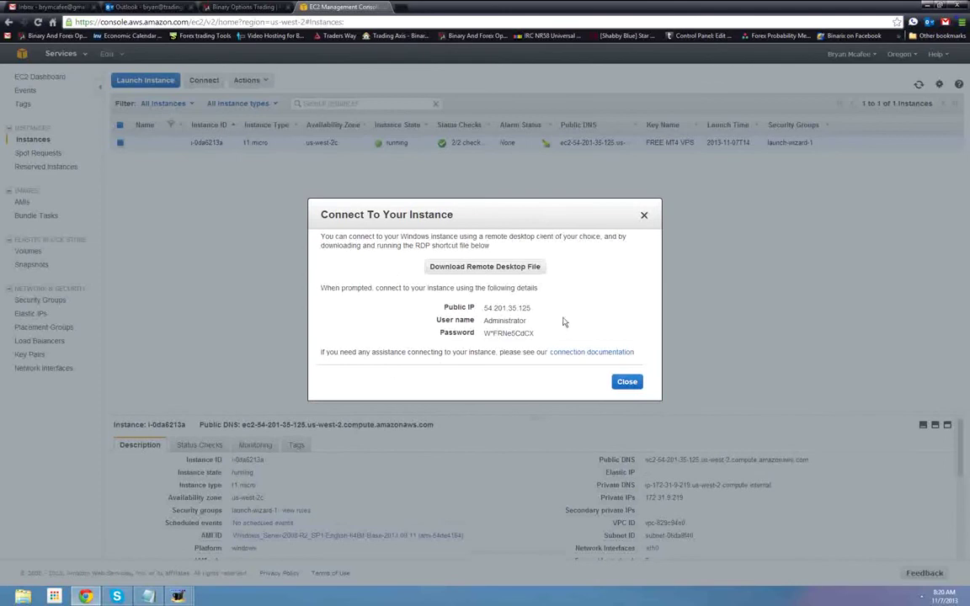
Step: Copy the instance's public IP, user name and password into the open Notepad note, below the existing text
{"action": "left_click_drag", "start_coordinate": [575, 213], "coordinate": [573, 187]}
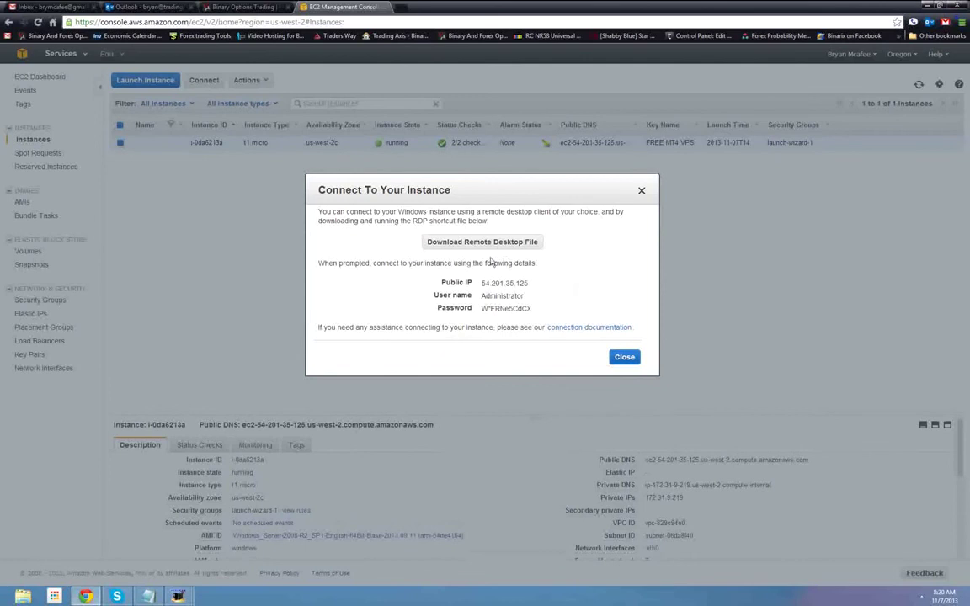
{"action": "left_click_drag", "start_coordinate": [436, 284], "coordinate": [544, 309]}
{"action": "key", "text": "ctrl+c"}
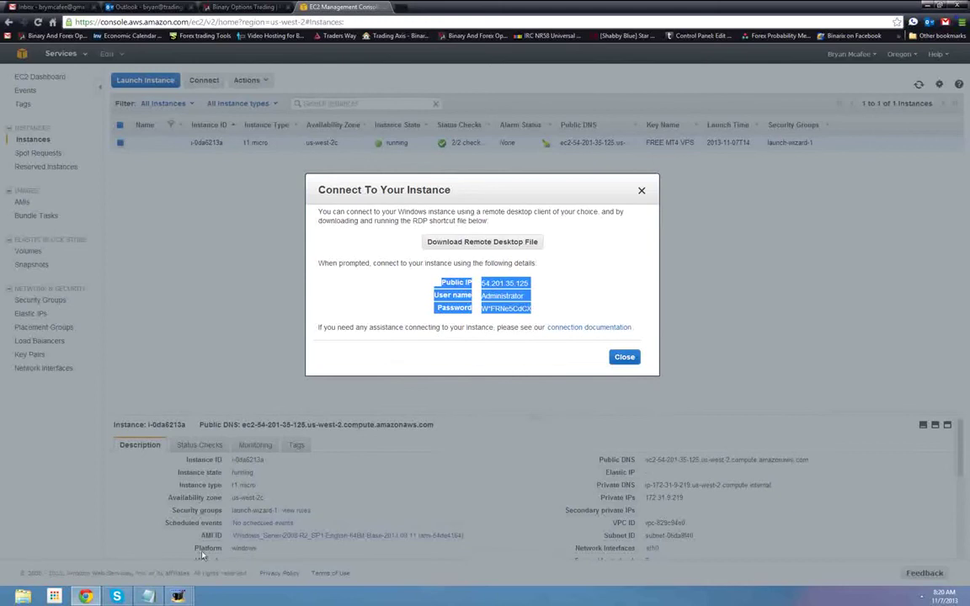
{"action": "left_click", "coordinate": [147, 596]}
{"action": "key", "text": "Return"}
{"action": "key", "text": "Return"}
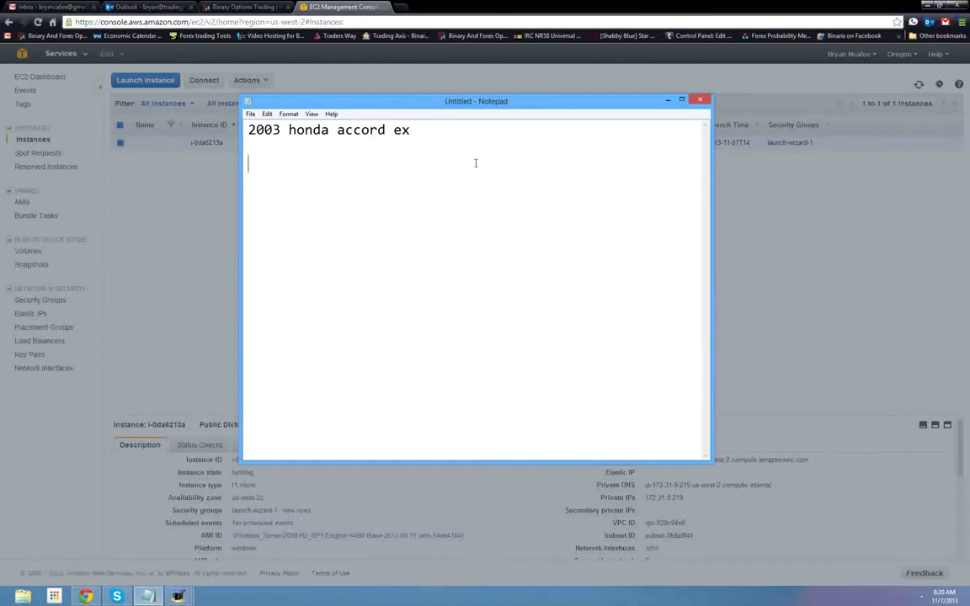
{"action": "key", "text": "ctrl+v"}
{"action": "key", "text": "Return"}
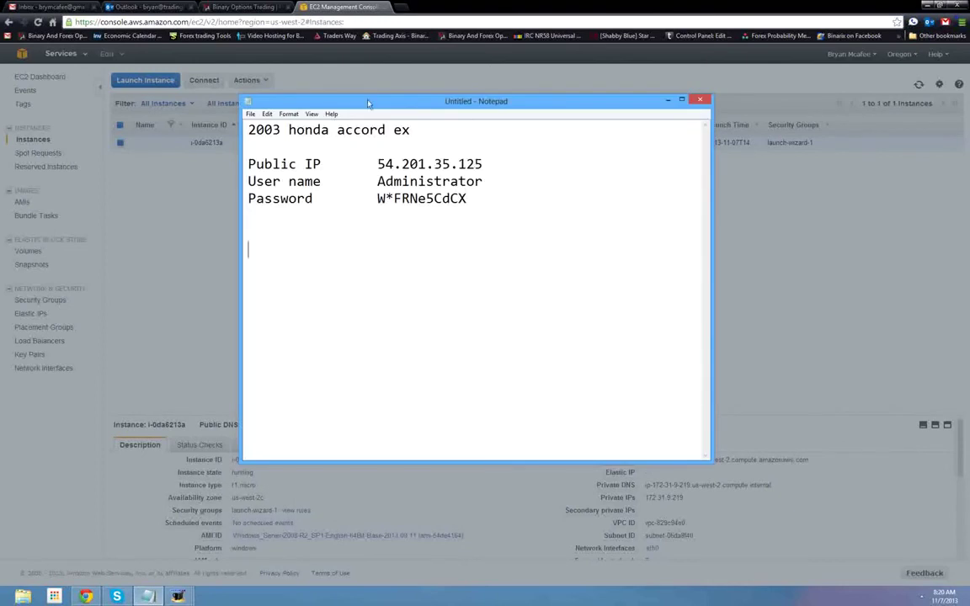
{"action": "left_click", "coordinate": [667, 101]}
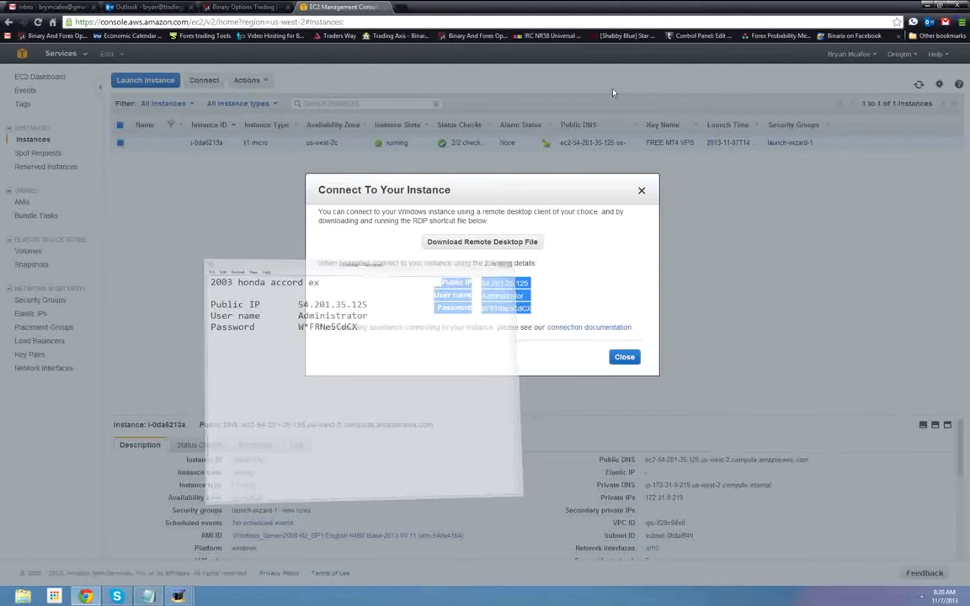
Step: Save the Remote Desktop file to the Desktop again under its suggested name and close the connection details
{"action": "left_click", "coordinate": [481, 242]}
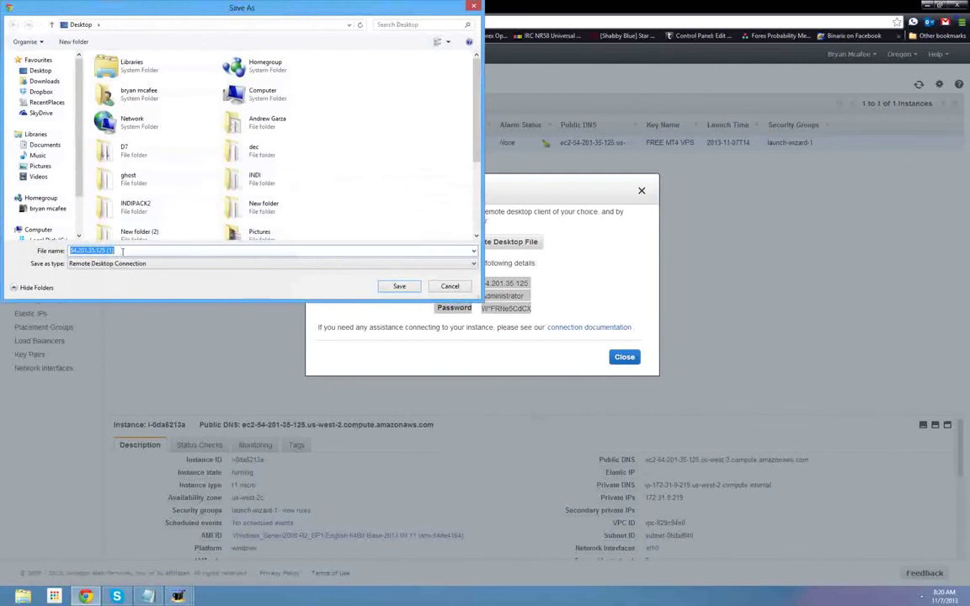
{"action": "left_click", "coordinate": [398, 288]}
{"action": "left_click", "coordinate": [623, 357]}
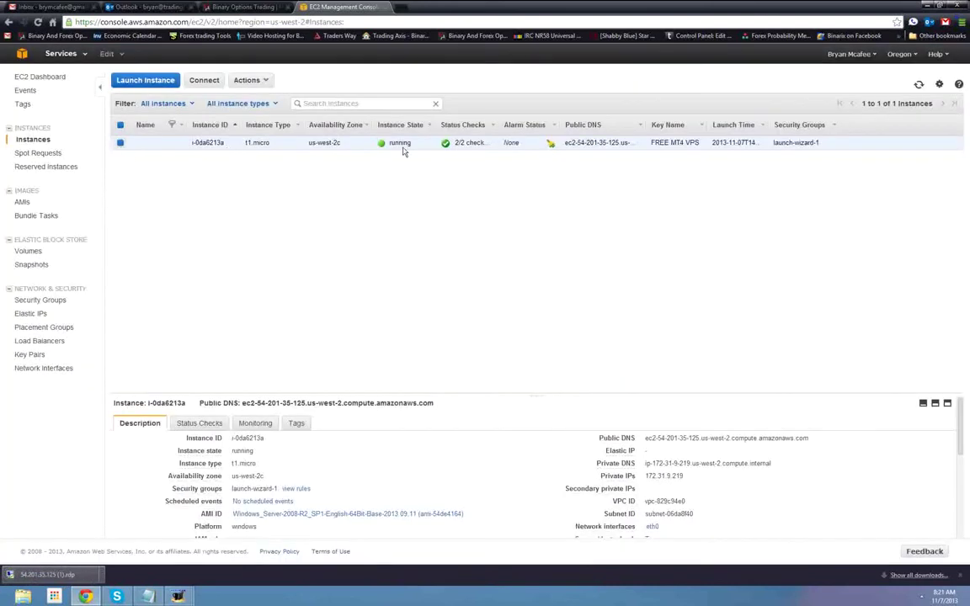
Step: Minimise the browser and Skype, and move the second Remote Desktop file just above the first on the desktop
{"action": "left_click", "coordinate": [926, 6]}
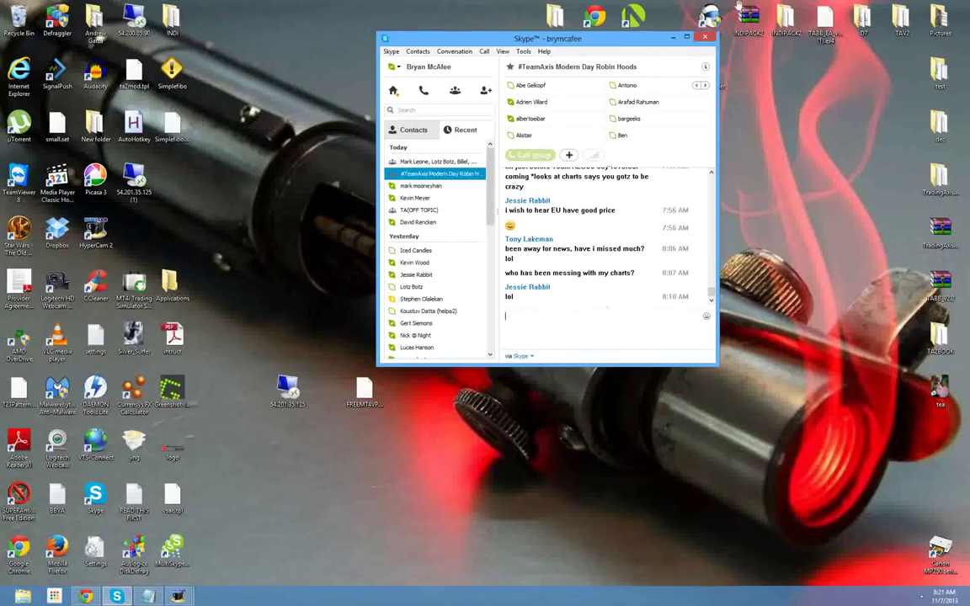
{"action": "left_click", "coordinate": [672, 37]}
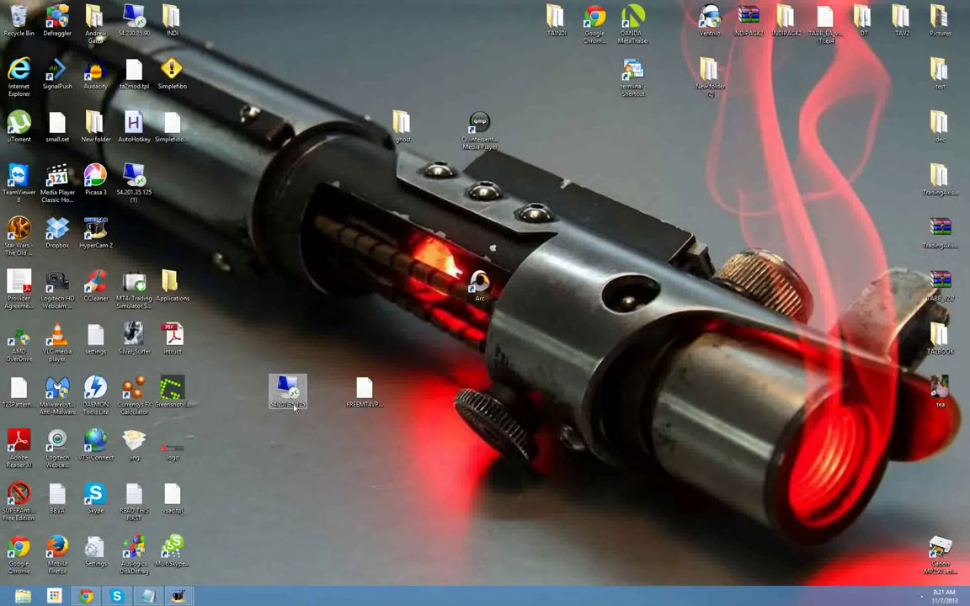
{"action": "left_click_drag", "start_coordinate": [127, 172], "coordinate": [261, 313]}
Step: Rename the first downloaded Remote Desktop file on the desktop as FreeMT4VPS
{"action": "right_click", "coordinate": [287, 380]}
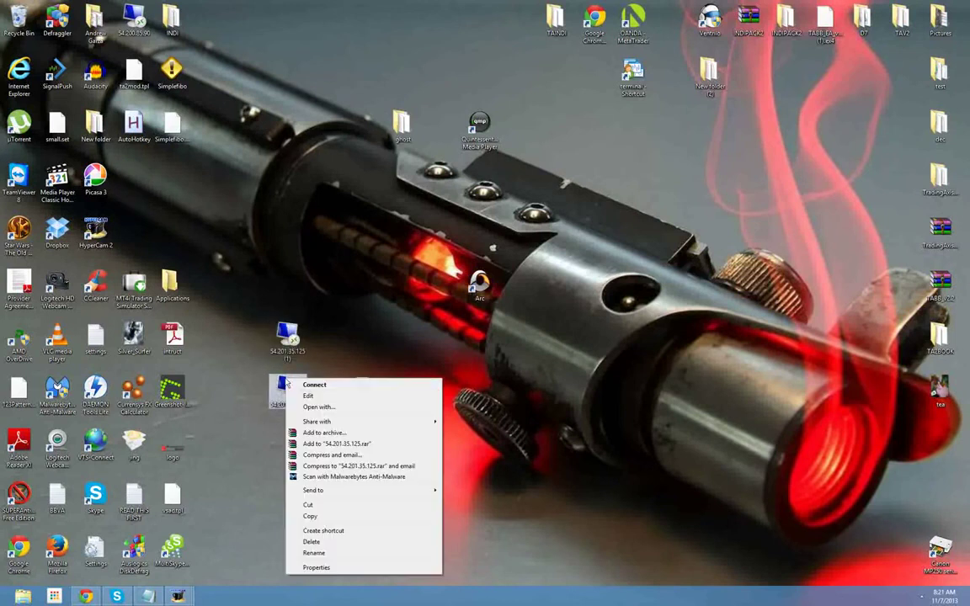
{"action": "left_click", "coordinate": [314, 553]}
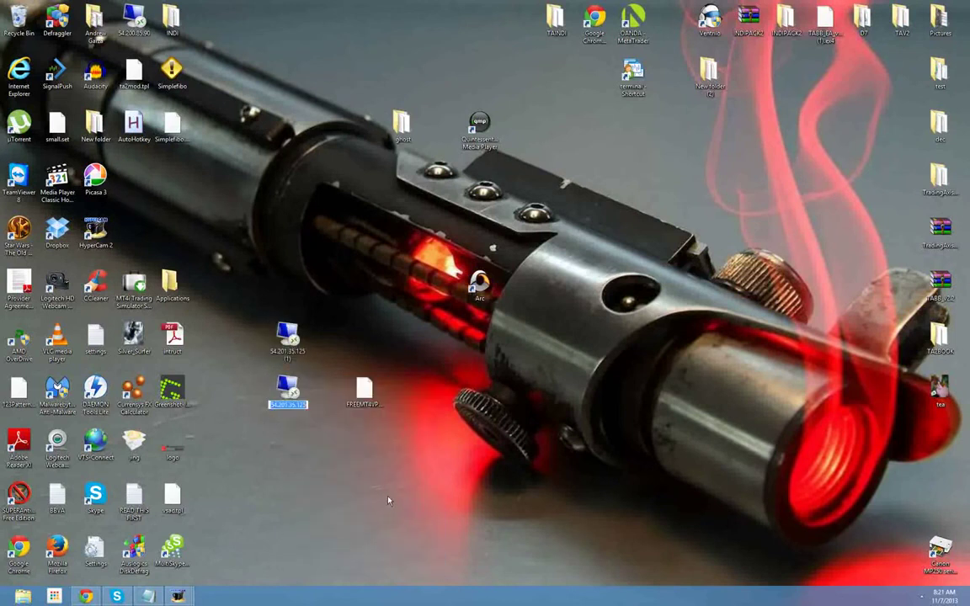
{"action": "type", "text": "Fred"}
{"action": "type", "text": "MTS"}
{"action": "key", "text": "BackSpace"}
{"action": "type", "text": "4VPS"}
{"action": "key", "text": "Return"}
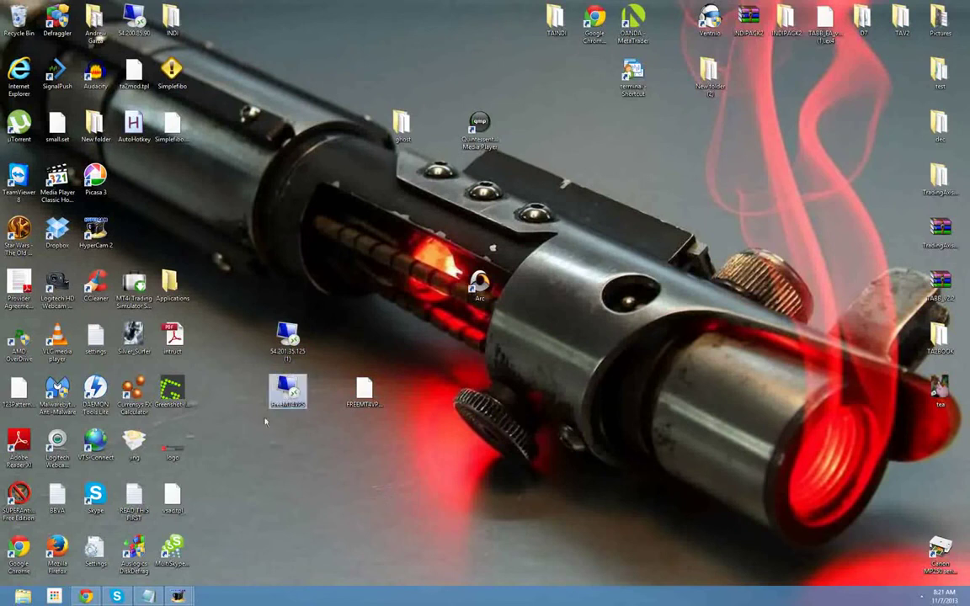
Step: Start the FreeMT4VPS connection, turning off future publisher warnings for this computer and showing the shared resources before connecting
{"action": "double_click", "coordinate": [288, 388]}
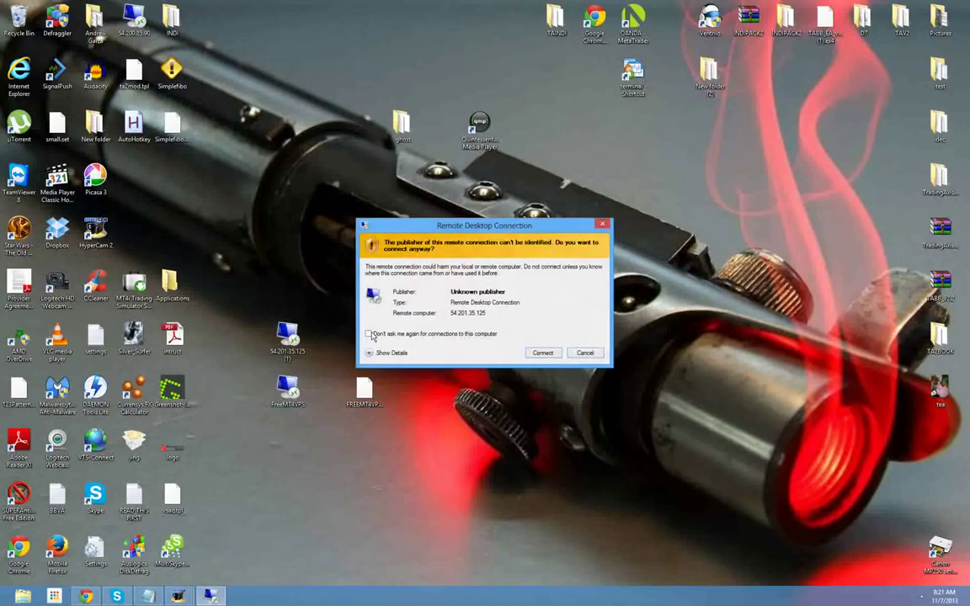
{"action": "left_click", "coordinate": [368, 334]}
{"action": "left_click", "coordinate": [378, 354]}
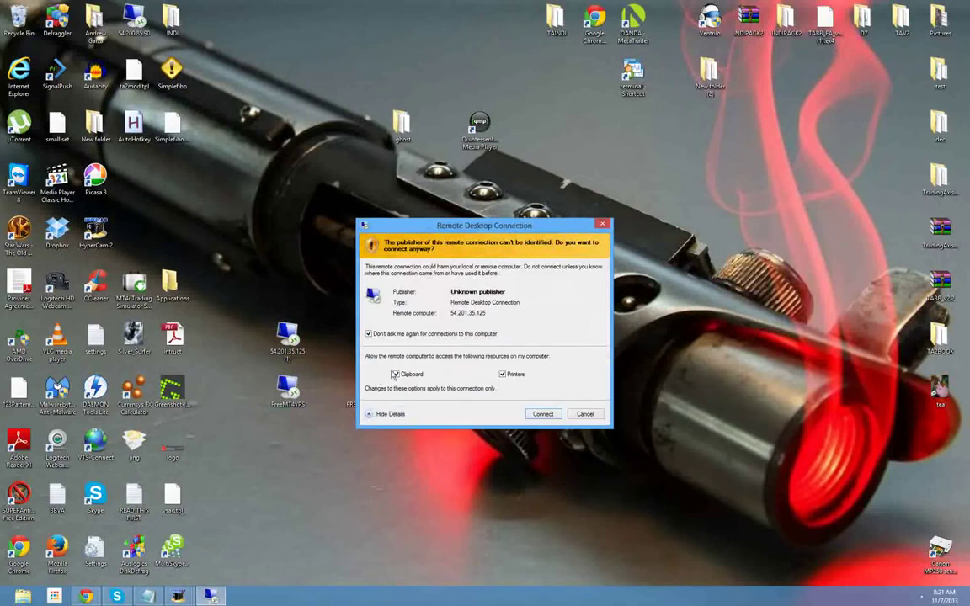
{"action": "left_click", "coordinate": [543, 413]}
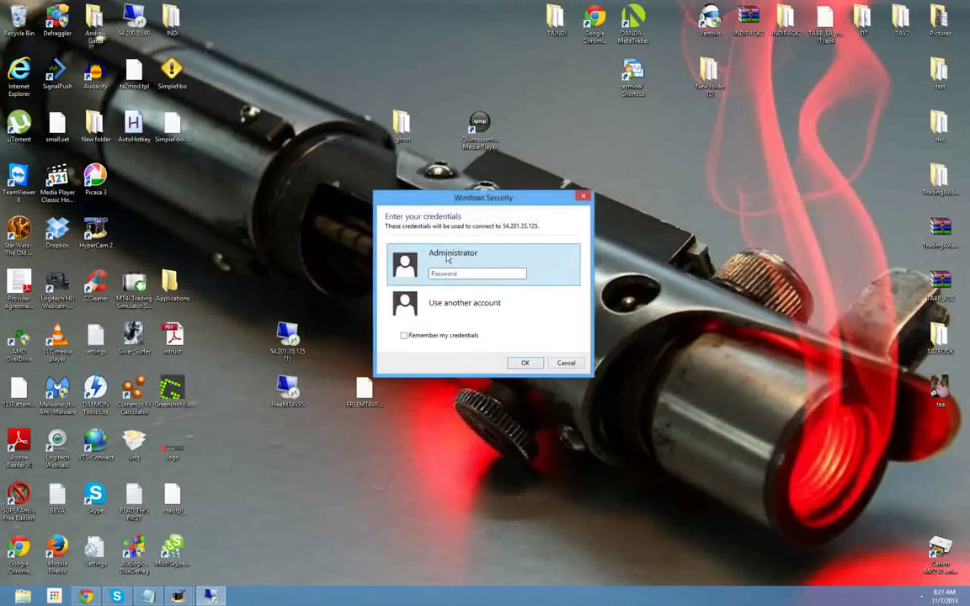
Step: Sign in as Administrator with the password copied from the Notepad note, remember the credentials and accept the untrusted certificate
{"action": "left_click", "coordinate": [147, 597]}
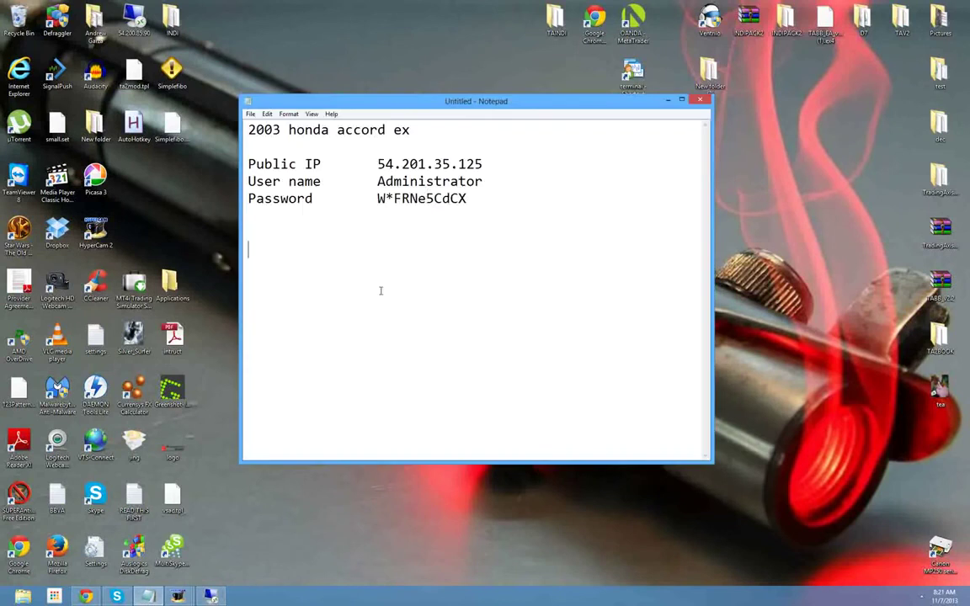
{"action": "double_click", "coordinate": [425, 199]}
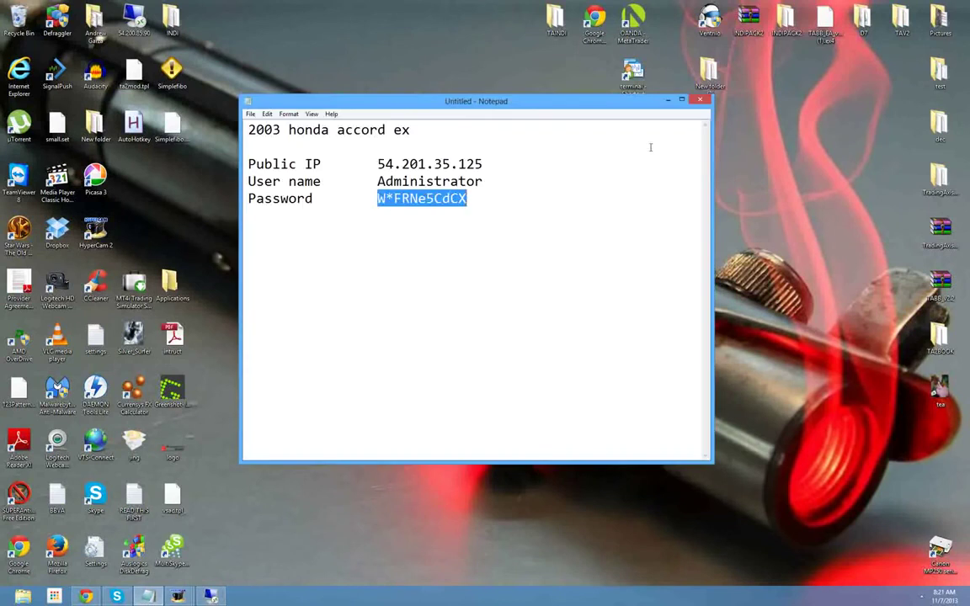
{"action": "left_click", "coordinate": [669, 100]}
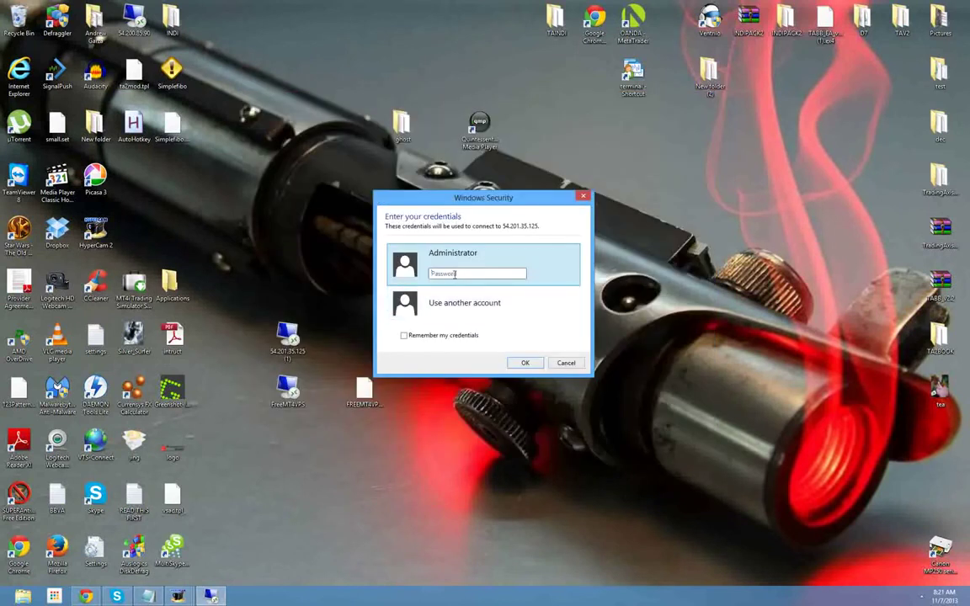
{"action": "key", "text": "ctrl+v"}
{"action": "left_click", "coordinate": [403, 336]}
{"action": "left_click", "coordinate": [515, 361]}
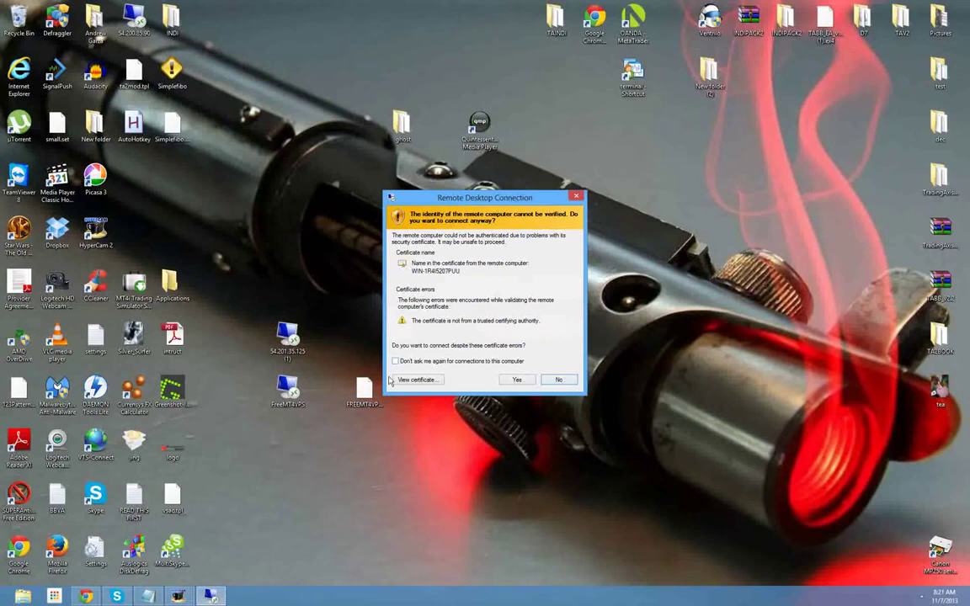
{"action": "left_click", "coordinate": [510, 381]}
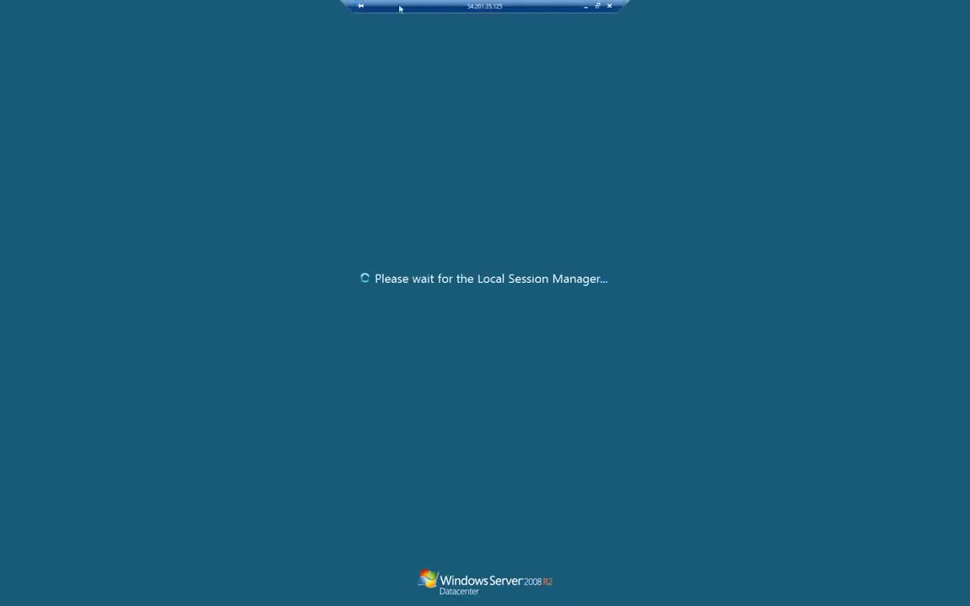
Step: Switch the remote session to a window, move it towards the middle of the desktop and return it to full screen
{"action": "left_click", "coordinate": [585, 6]}
{"action": "left_click", "coordinate": [210, 596]}
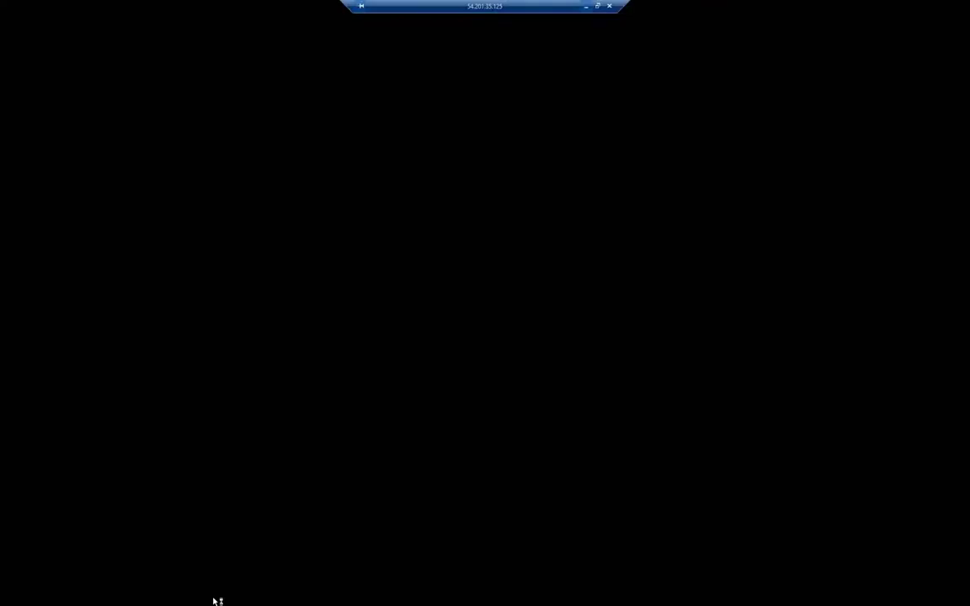
{"action": "left_click", "coordinate": [597, 7]}
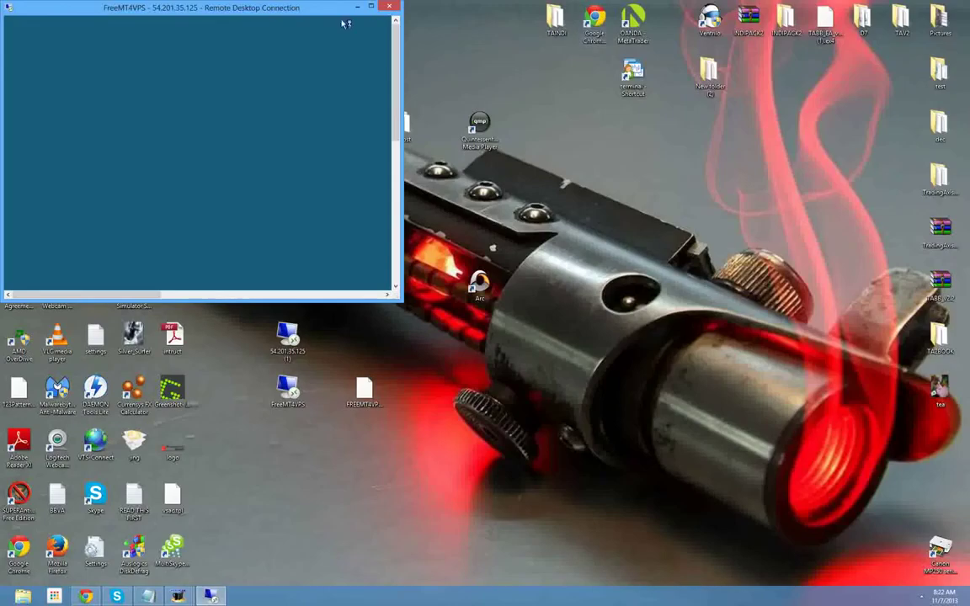
{"action": "left_click_drag", "start_coordinate": [298, 12], "coordinate": [545, 141]}
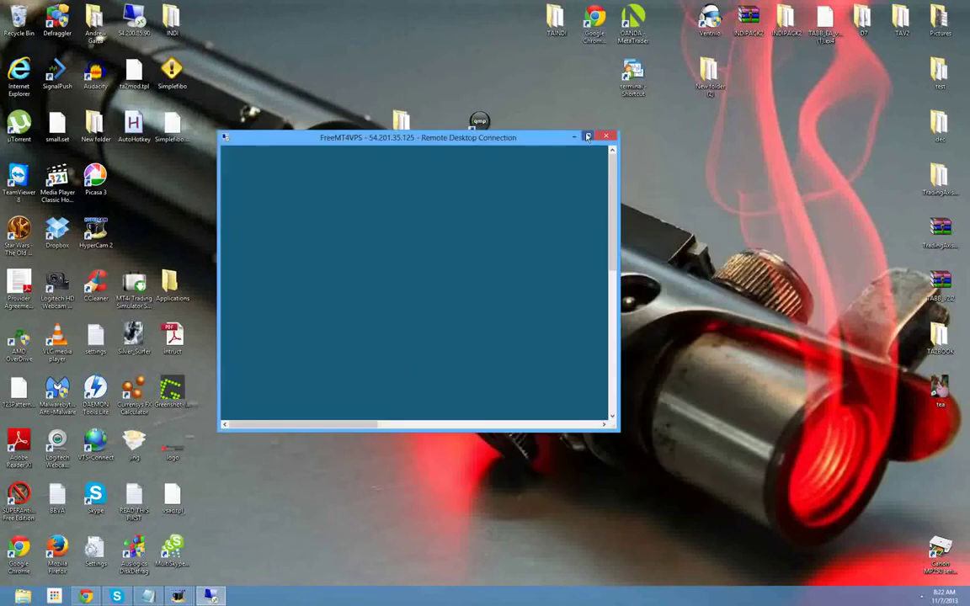
{"action": "double_click", "coordinate": [545, 138]}
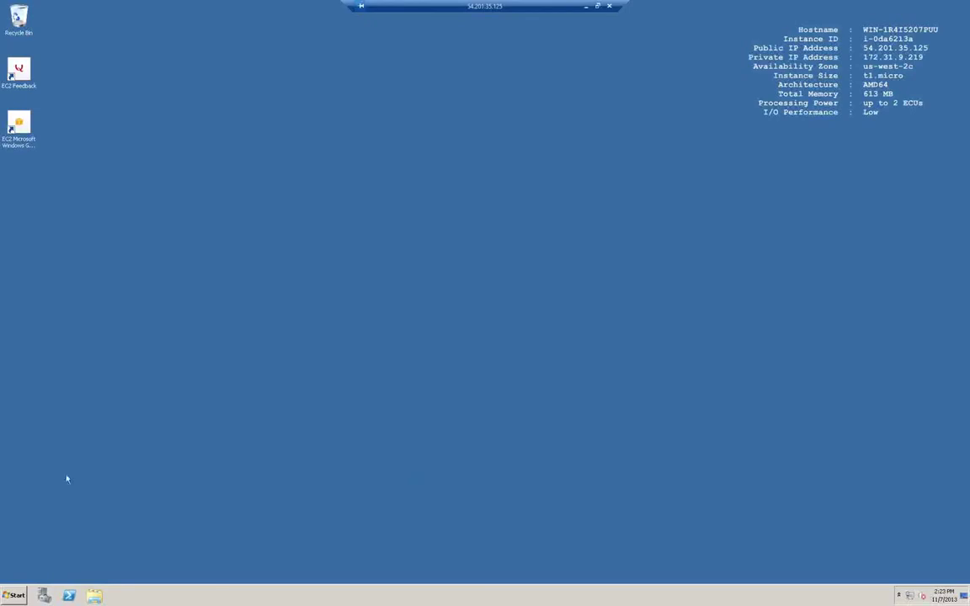
Step: Open the Control Panel on the remote server and move its window slightly to the left
{"action": "left_click", "coordinate": [9, 596]}
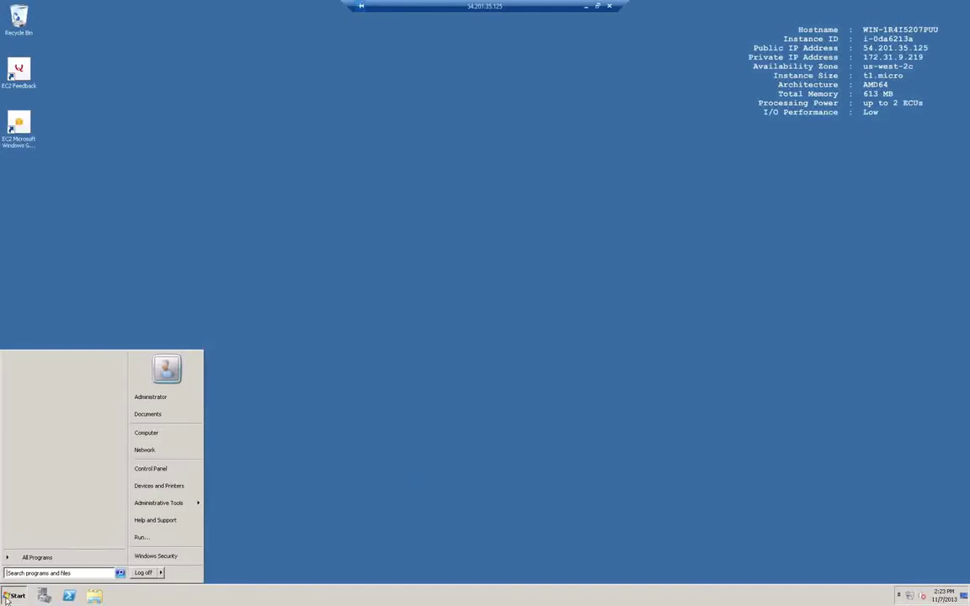
{"action": "left_click", "coordinate": [162, 472]}
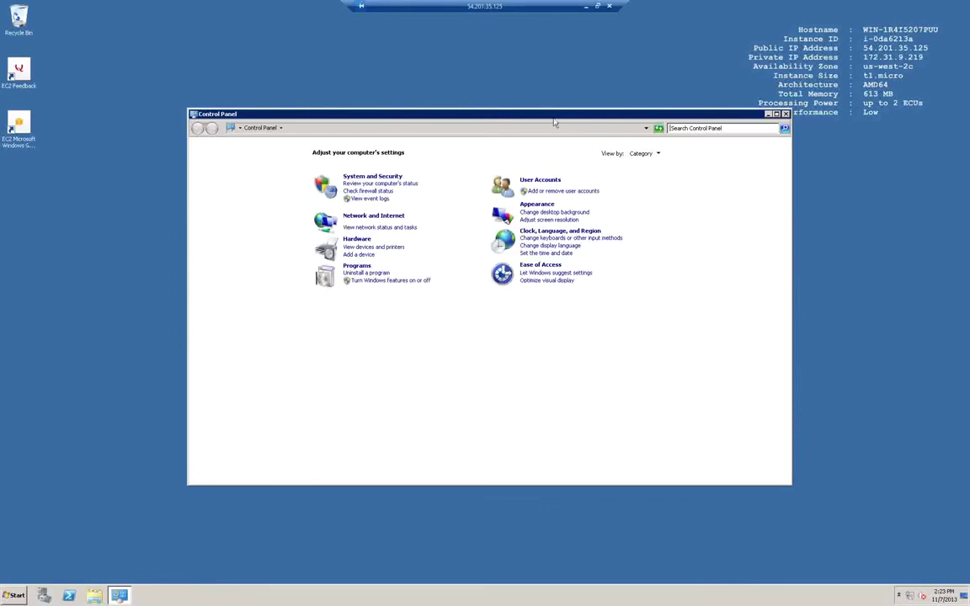
{"action": "left_click_drag", "start_coordinate": [553, 110], "coordinate": [497, 109]}
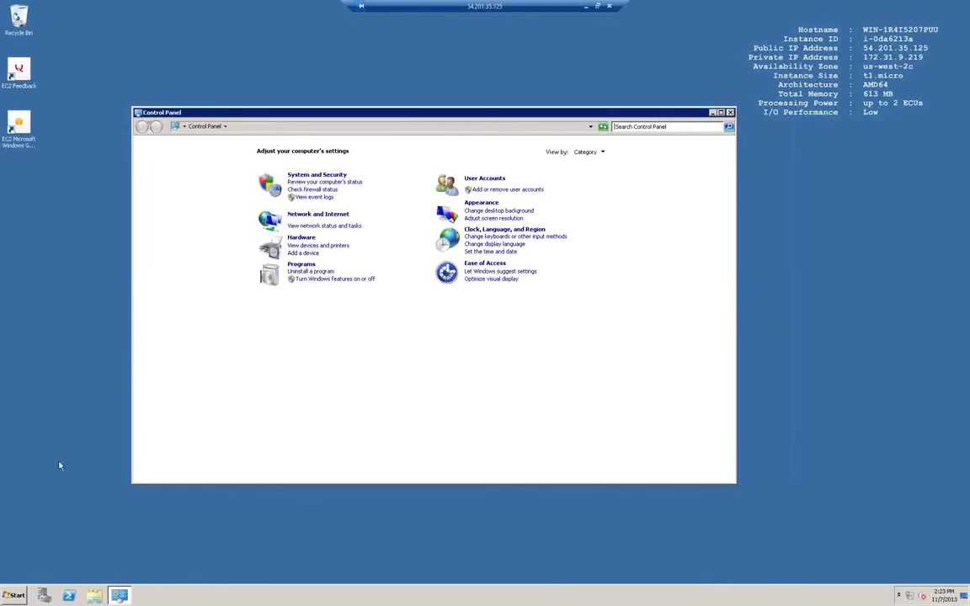
Step: View the remote server's log-off and shutdown options, and dismiss them without choosing any
{"action": "left_click", "coordinate": [15, 595]}
{"action": "left_click", "coordinate": [161, 574]}
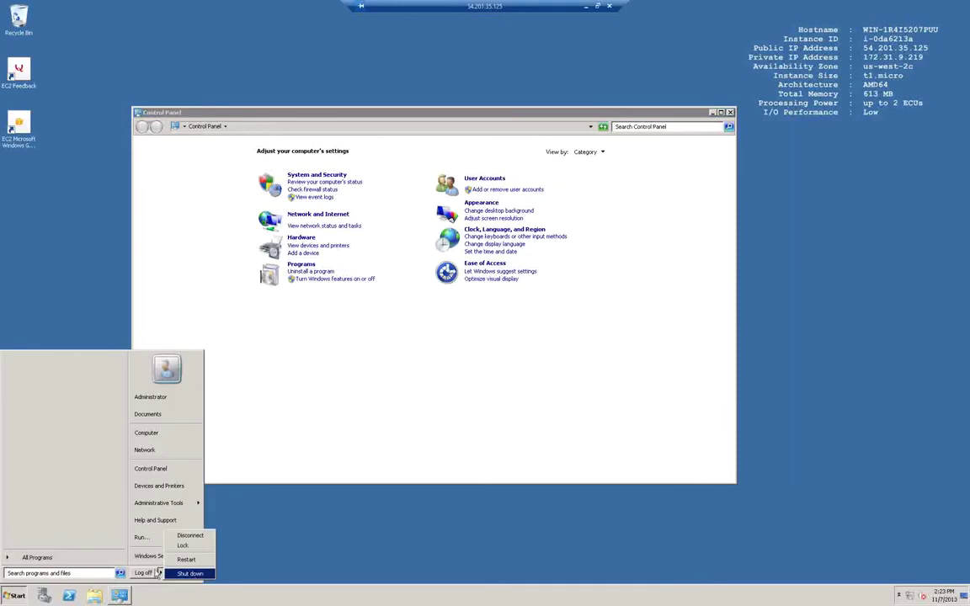
{"action": "left_click", "coordinate": [491, 74]}
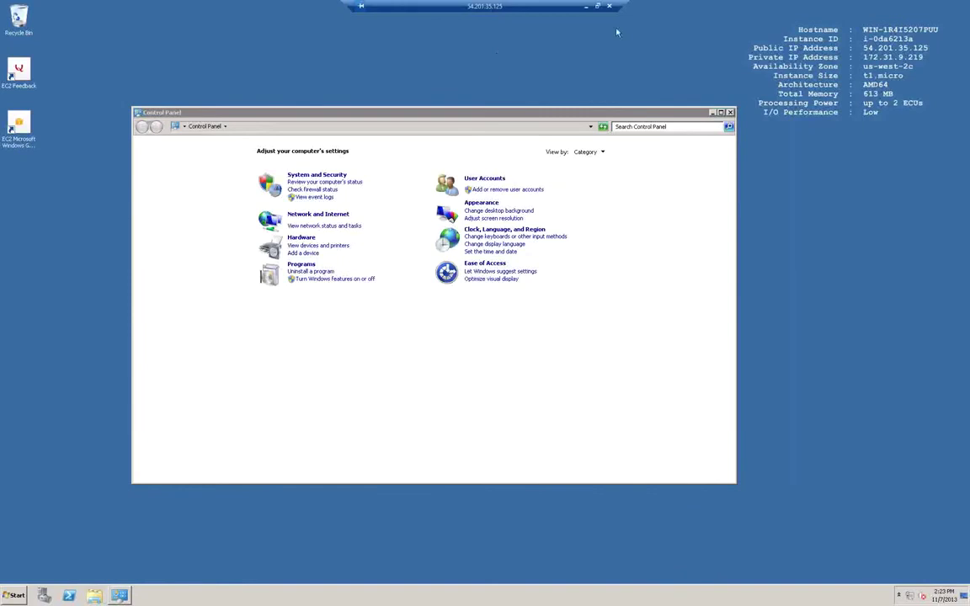
Step: Disconnect the remote session, leaving its programs running, and turn off future display of the disconnect message
{"action": "left_click", "coordinate": [608, 6]}
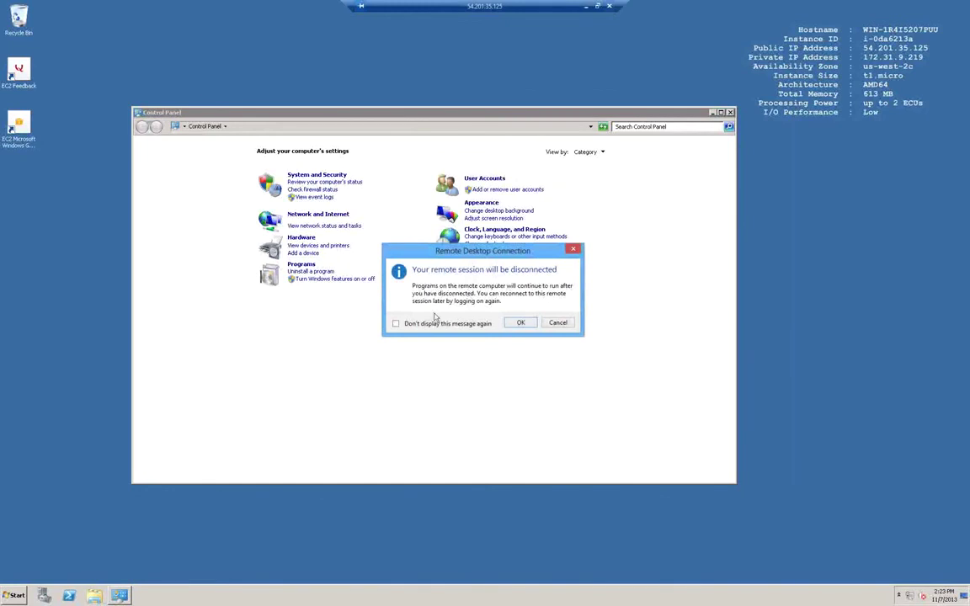
{"action": "left_click", "coordinate": [395, 323]}
{"action": "left_click", "coordinate": [520, 323]}
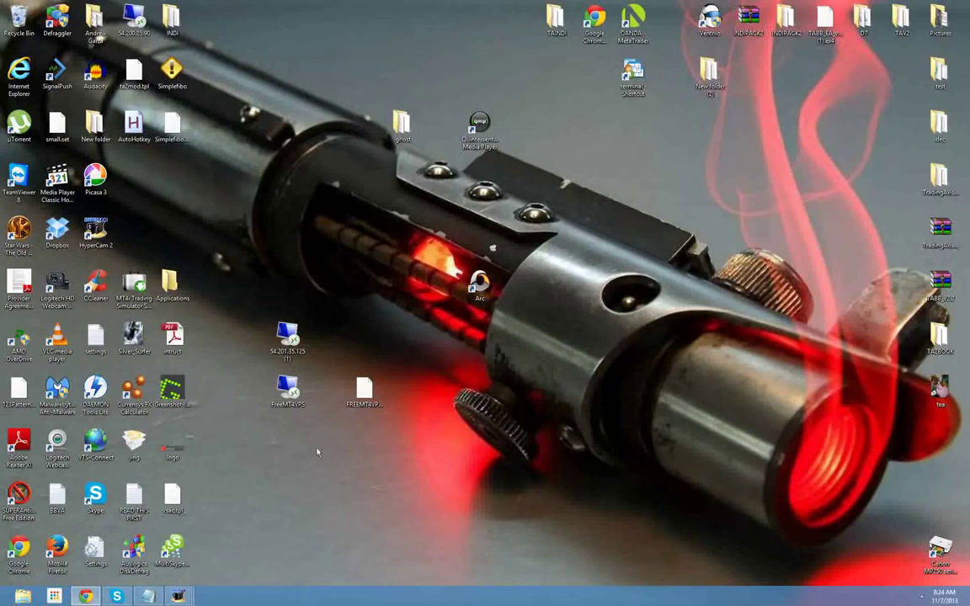
Step: Reconnect to the server with the FreeMT4VPS file and close the Control Panel still open there
{"action": "double_click", "coordinate": [291, 394]}
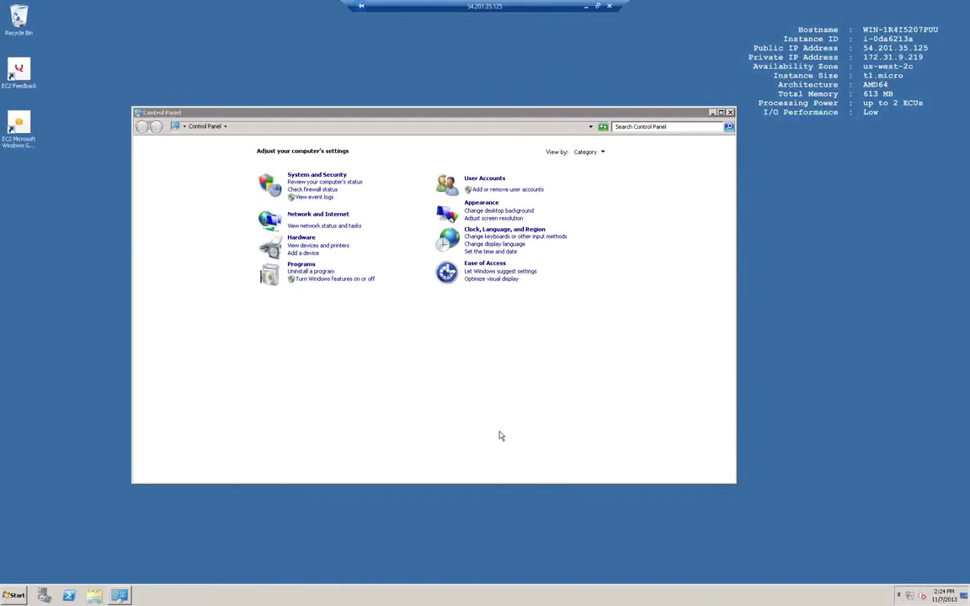
{"action": "left_click", "coordinate": [731, 118]}
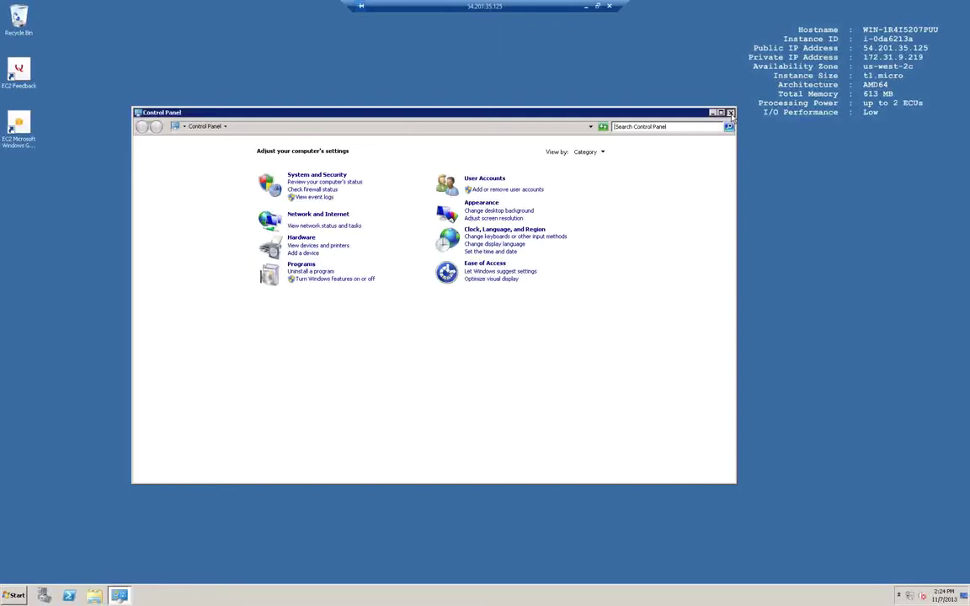